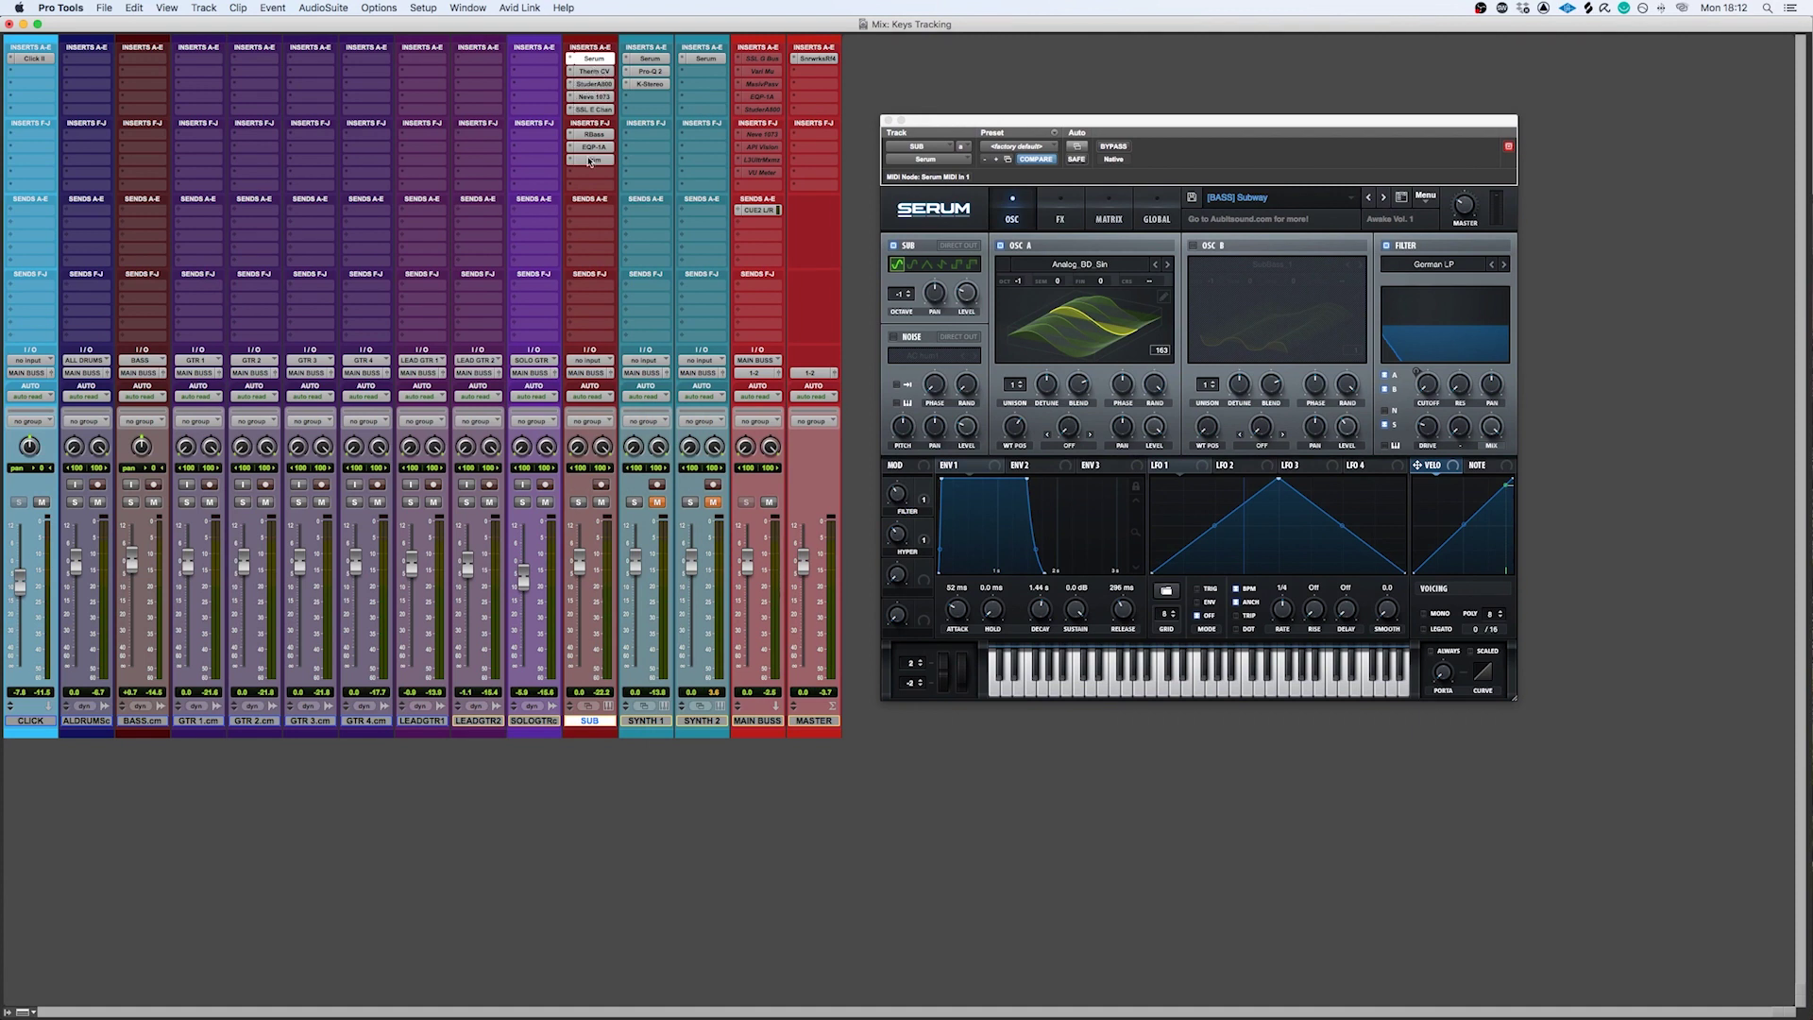
Bypass all effect inserts after Serum on the SUB track, solo the track and reposition the Serum window.
left_click(601, 72, "shift+super")
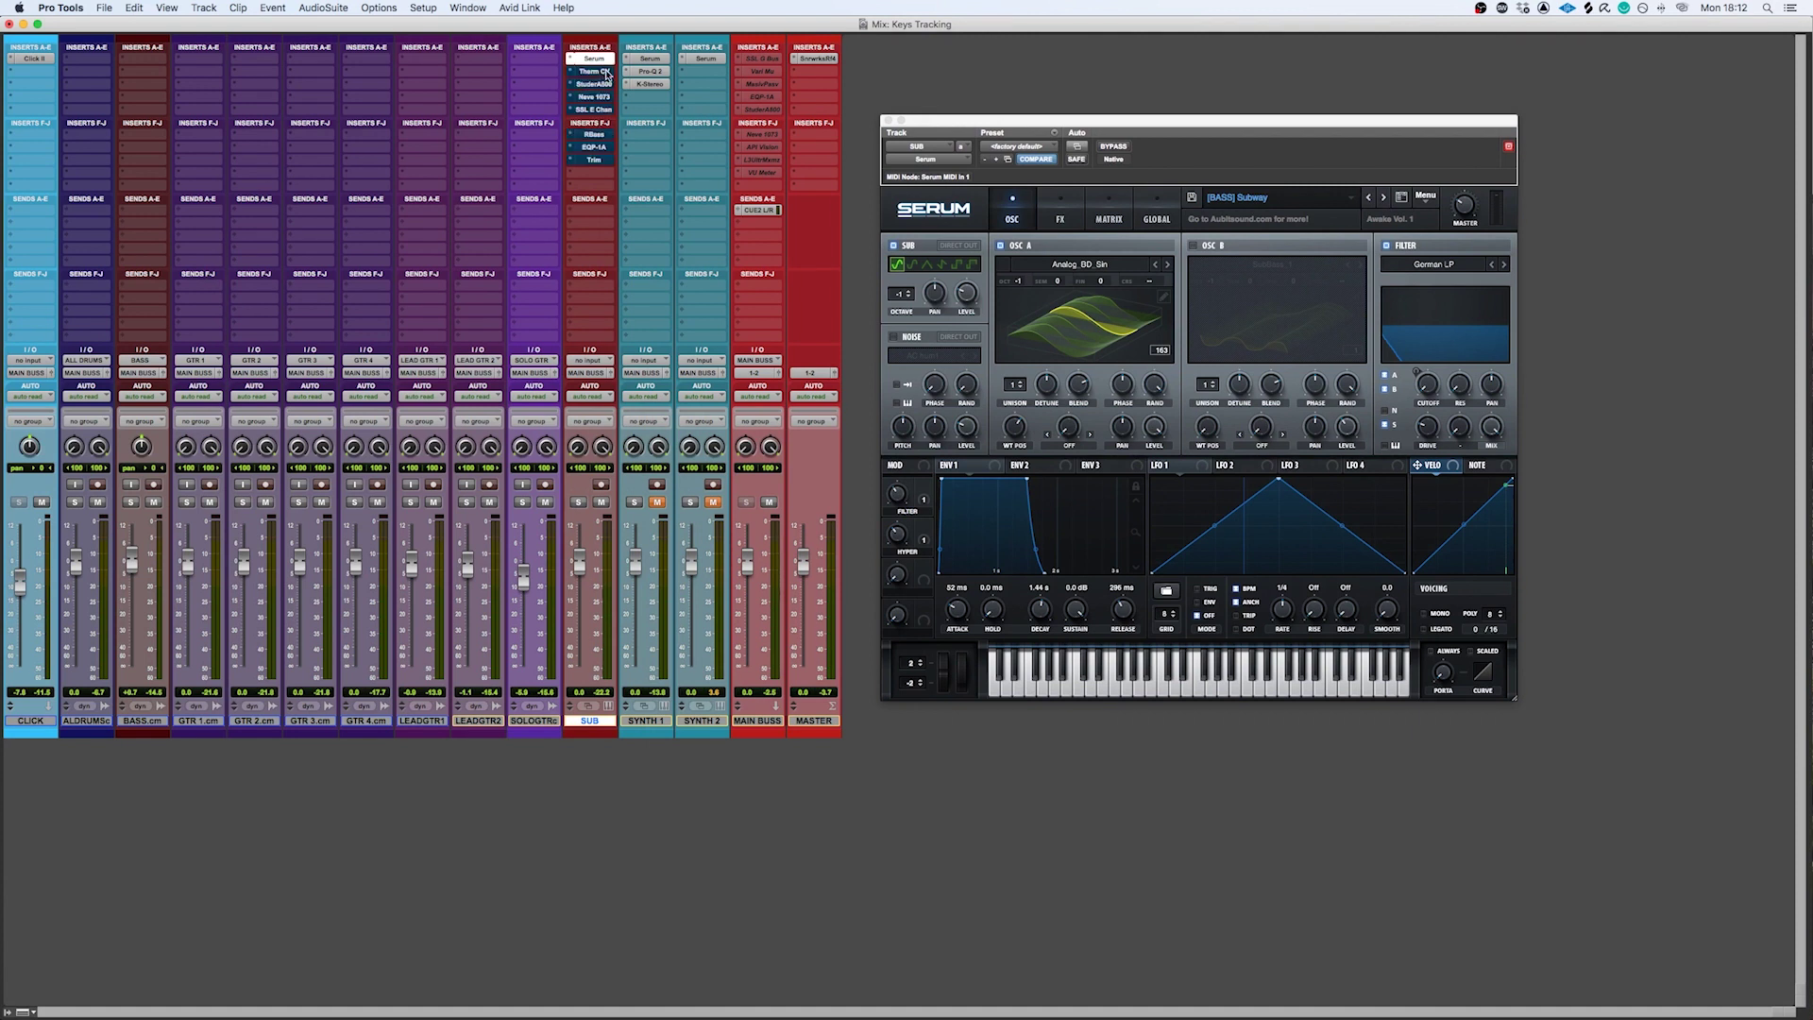
left_click(579, 503)
left_click_drag(913, 117, 898, 99)
Play the soloed SUB track from the start of the chorus in the Edit window, return to the mixer and close Serum.
key("super+equal")
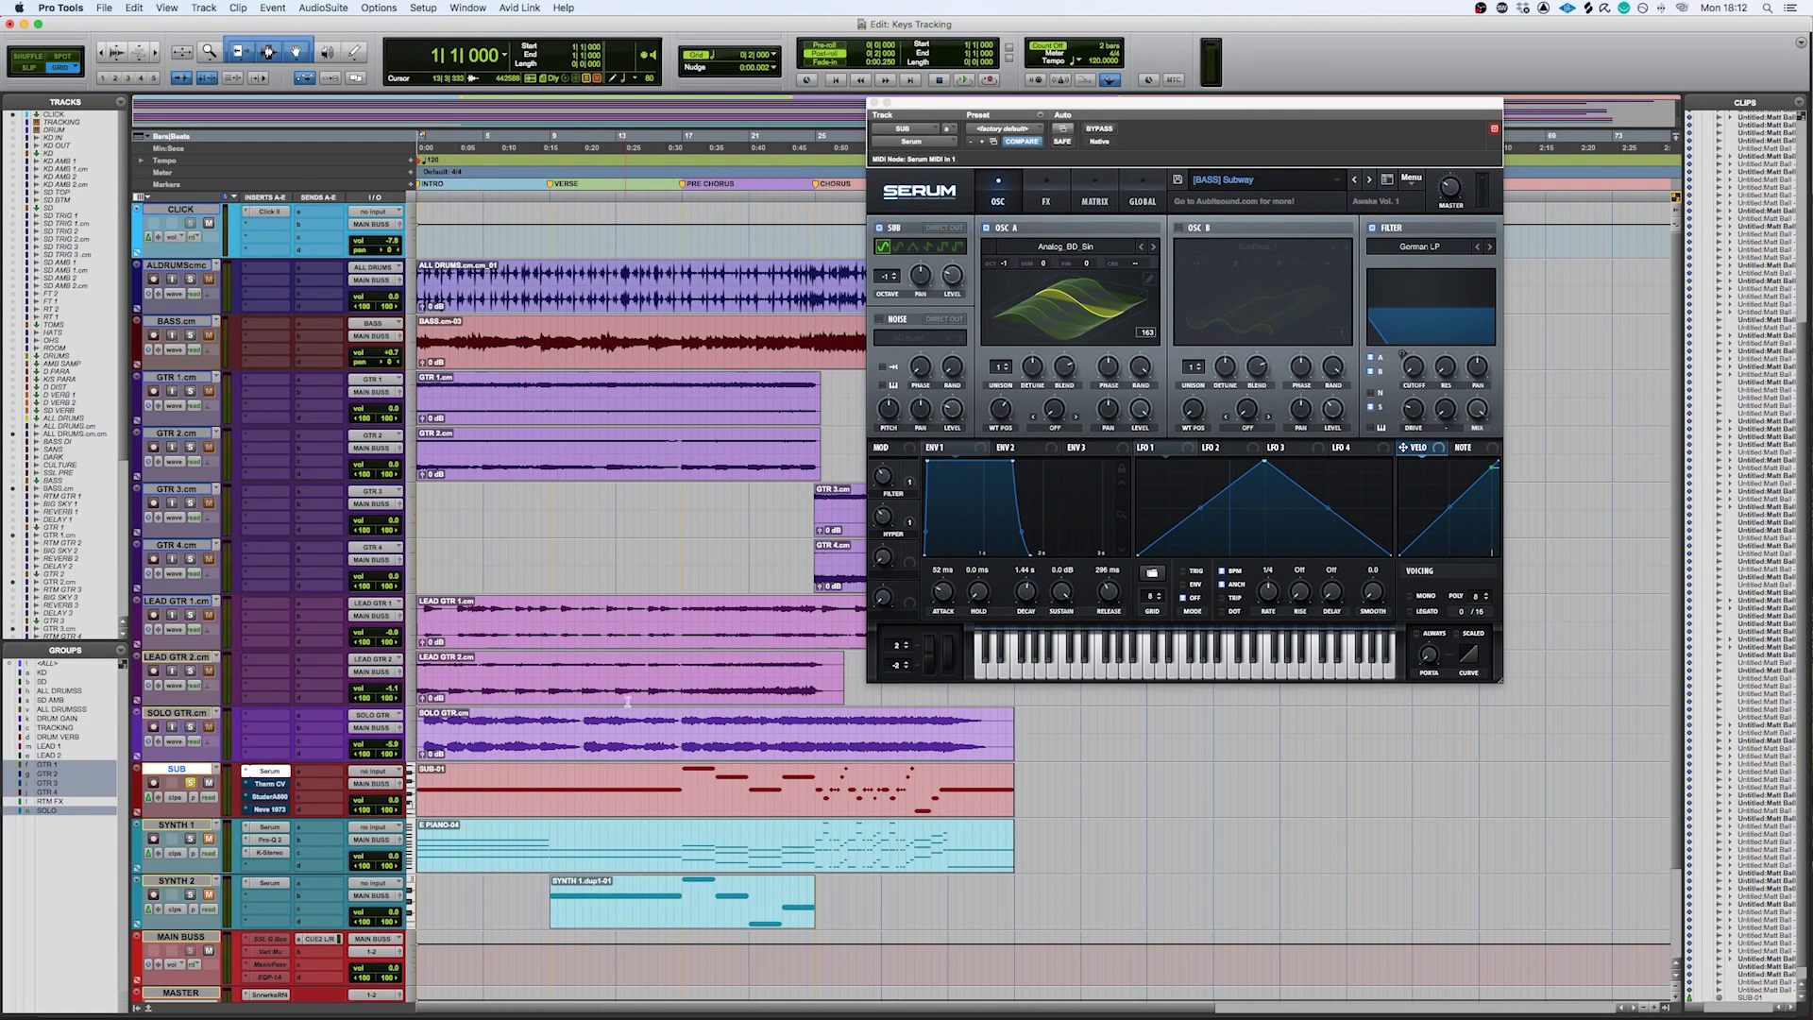
left_click(818, 798)
key("space")
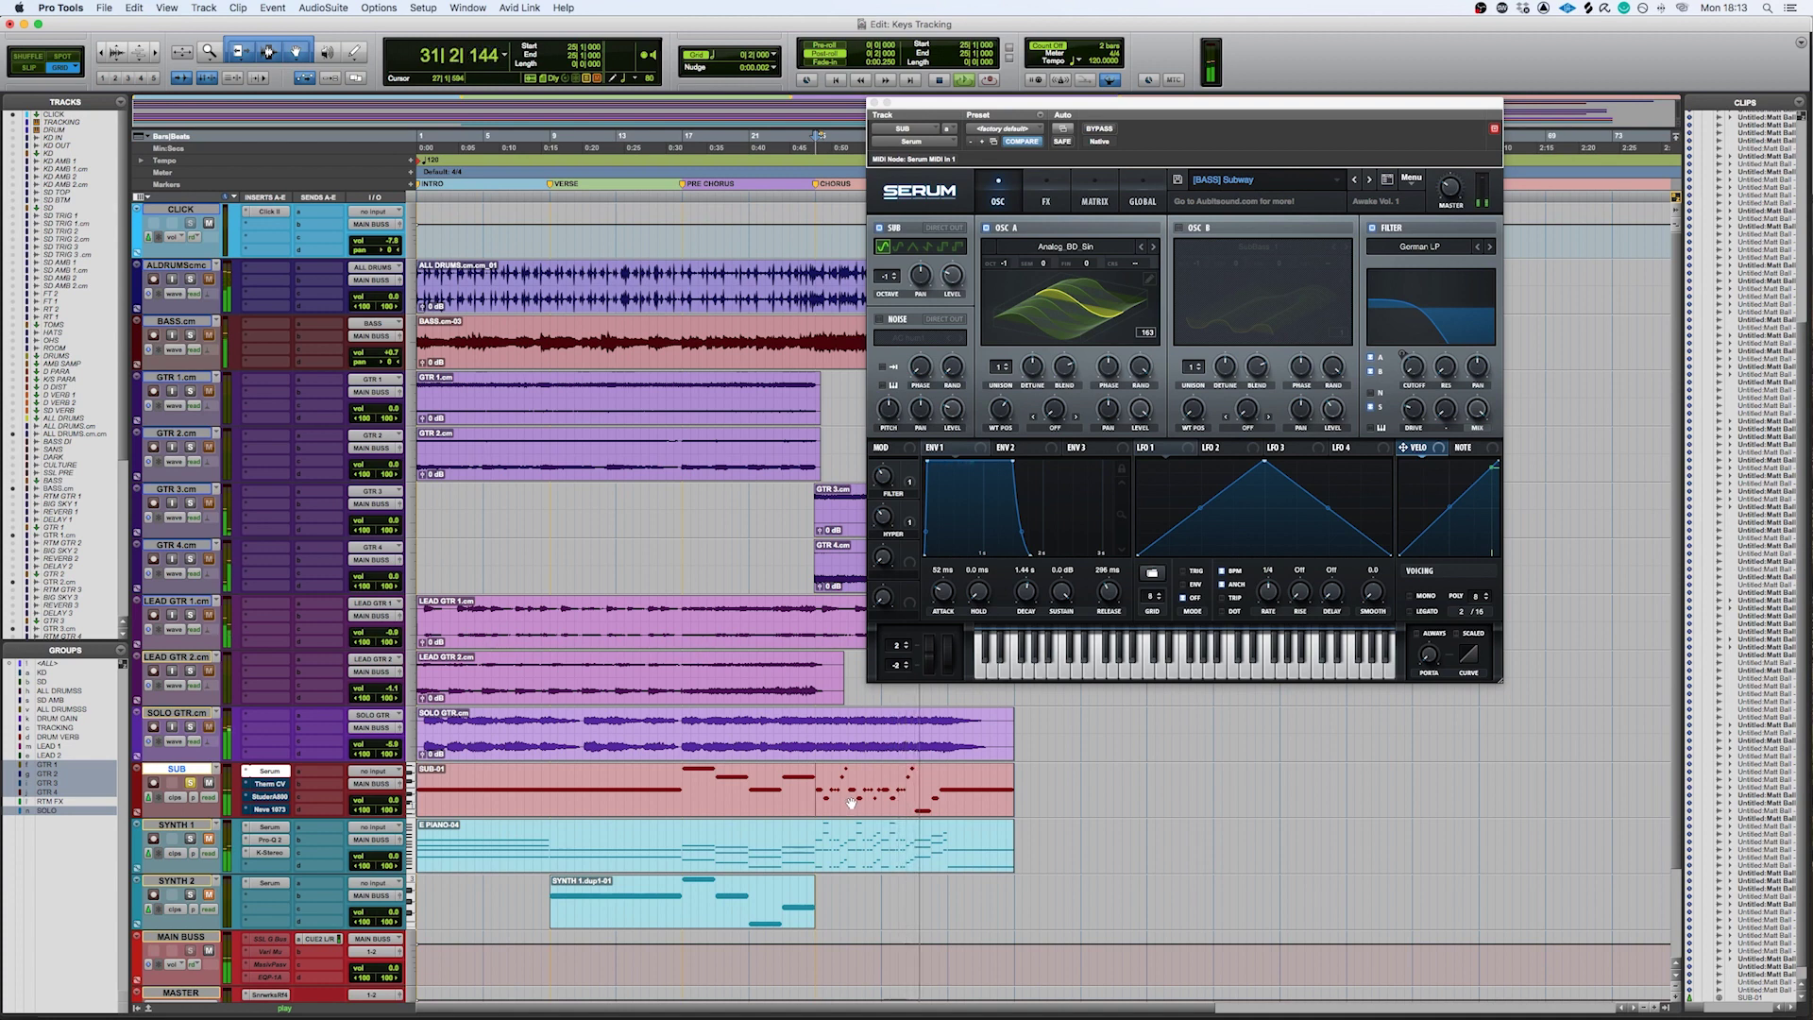
key("space")
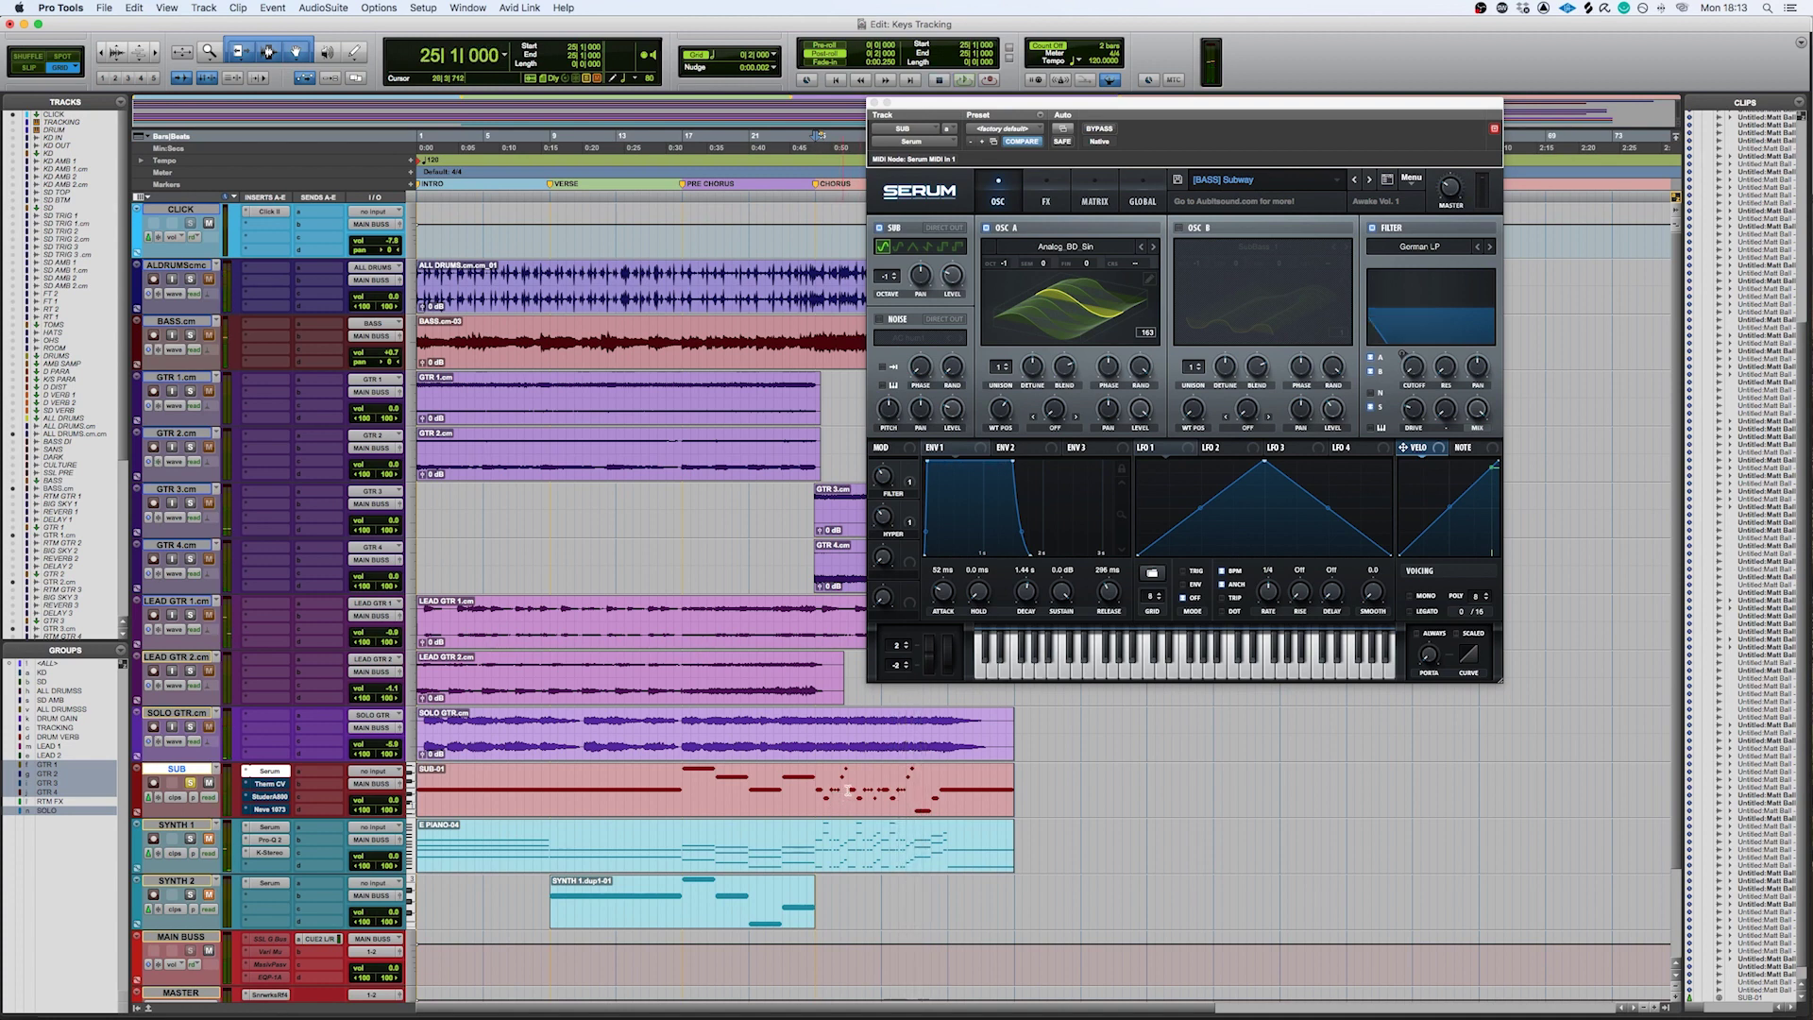
key("super+equal")
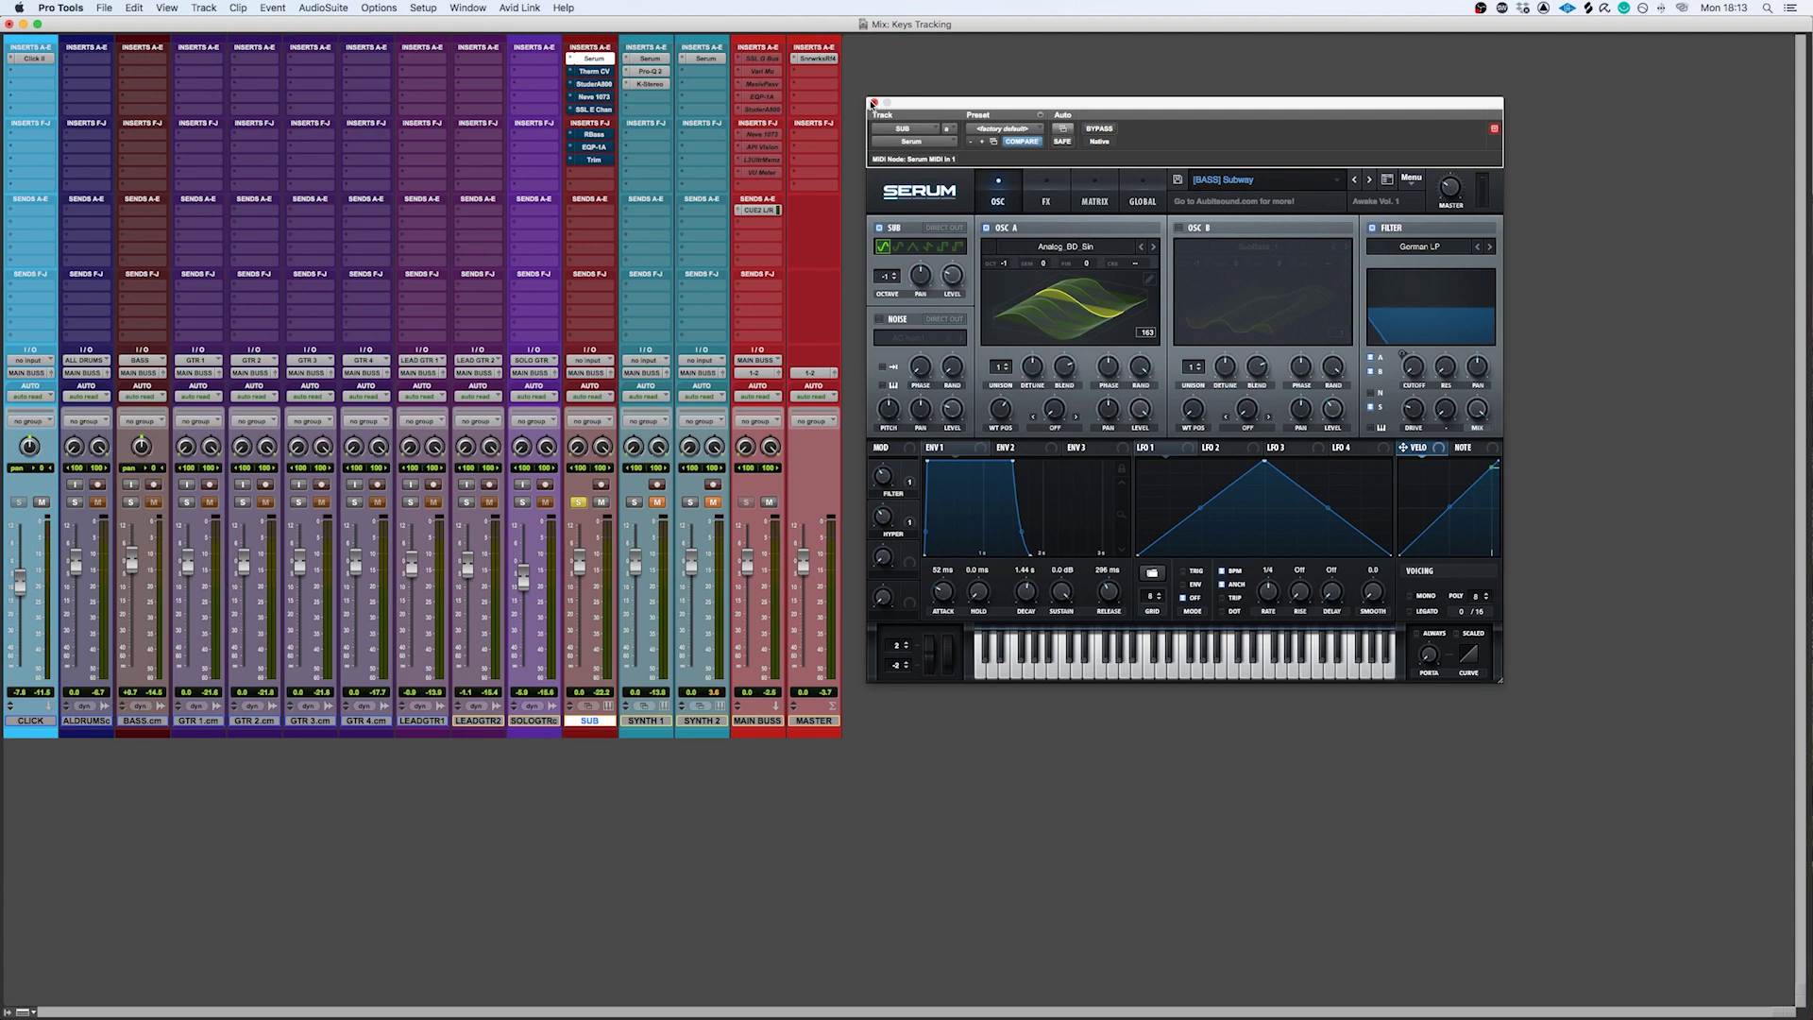
left_click(874, 103)
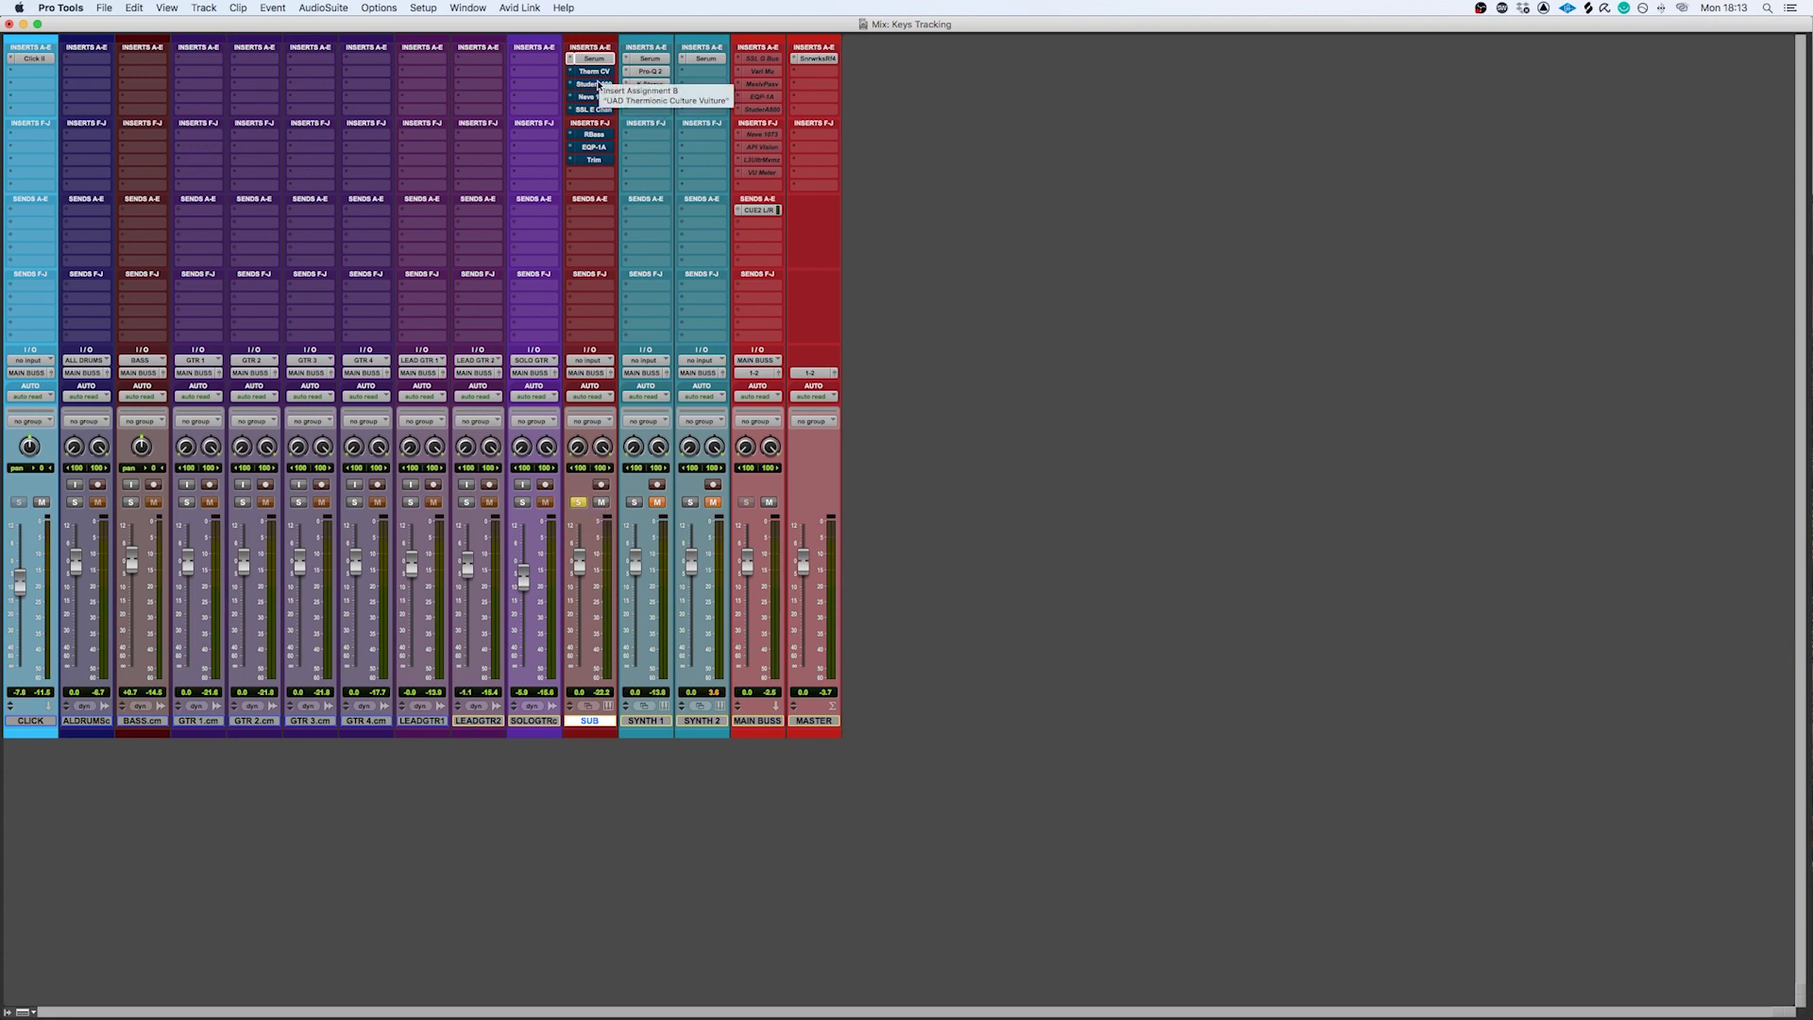
Open the Culture Vulture insert on the SUB track and activate it, comparing the playback with and without the effect.
left_click(595, 72)
left_click_drag(1188, 101, 945, 103)
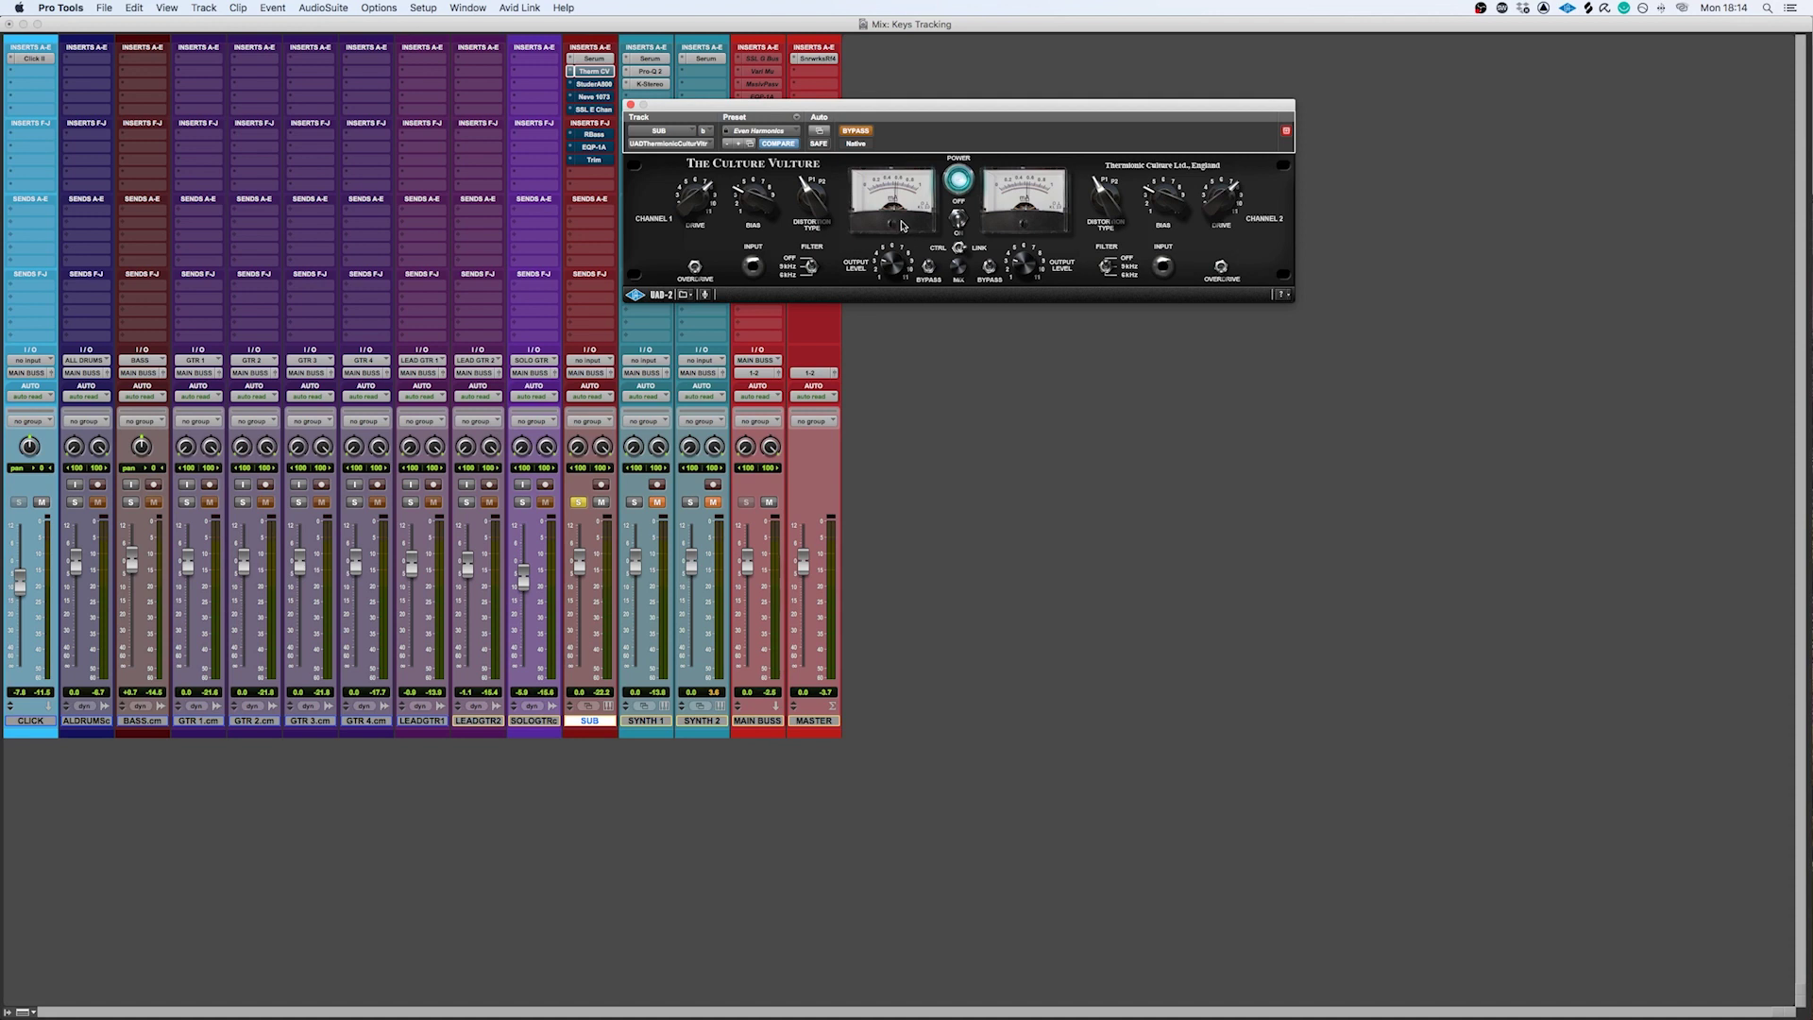
left_click(865, 132)
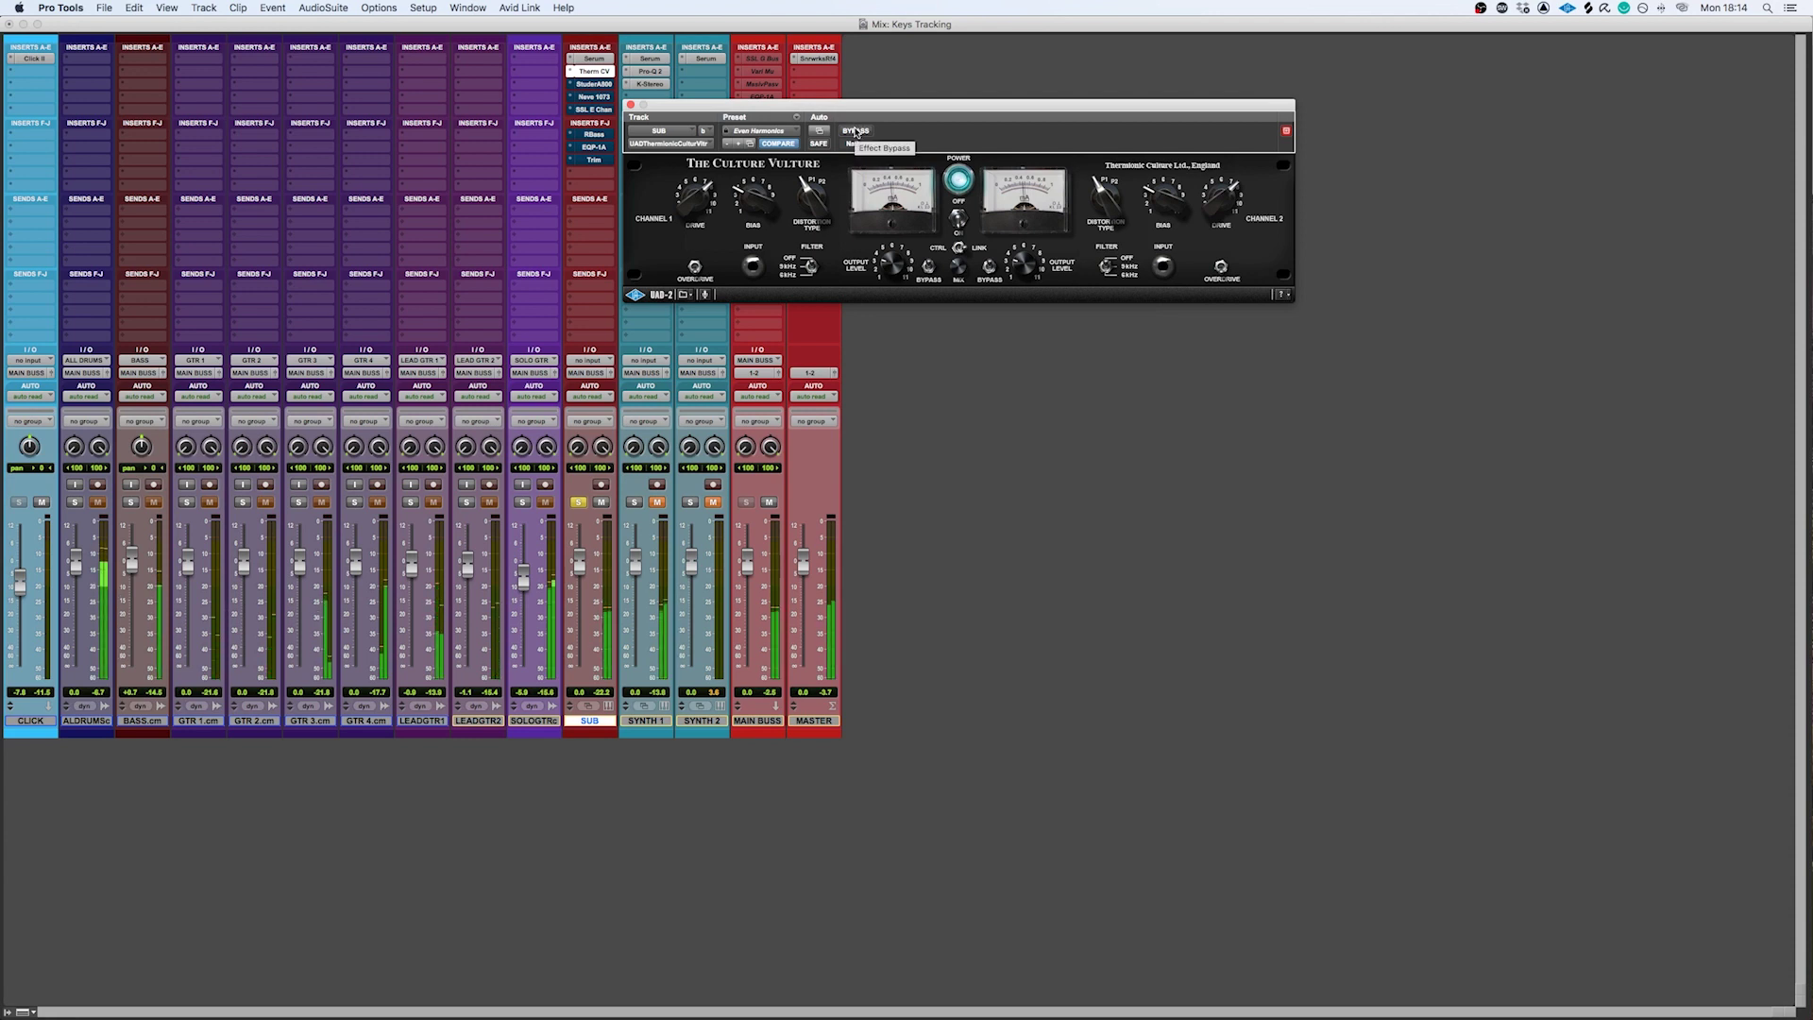
left_click(856, 132)
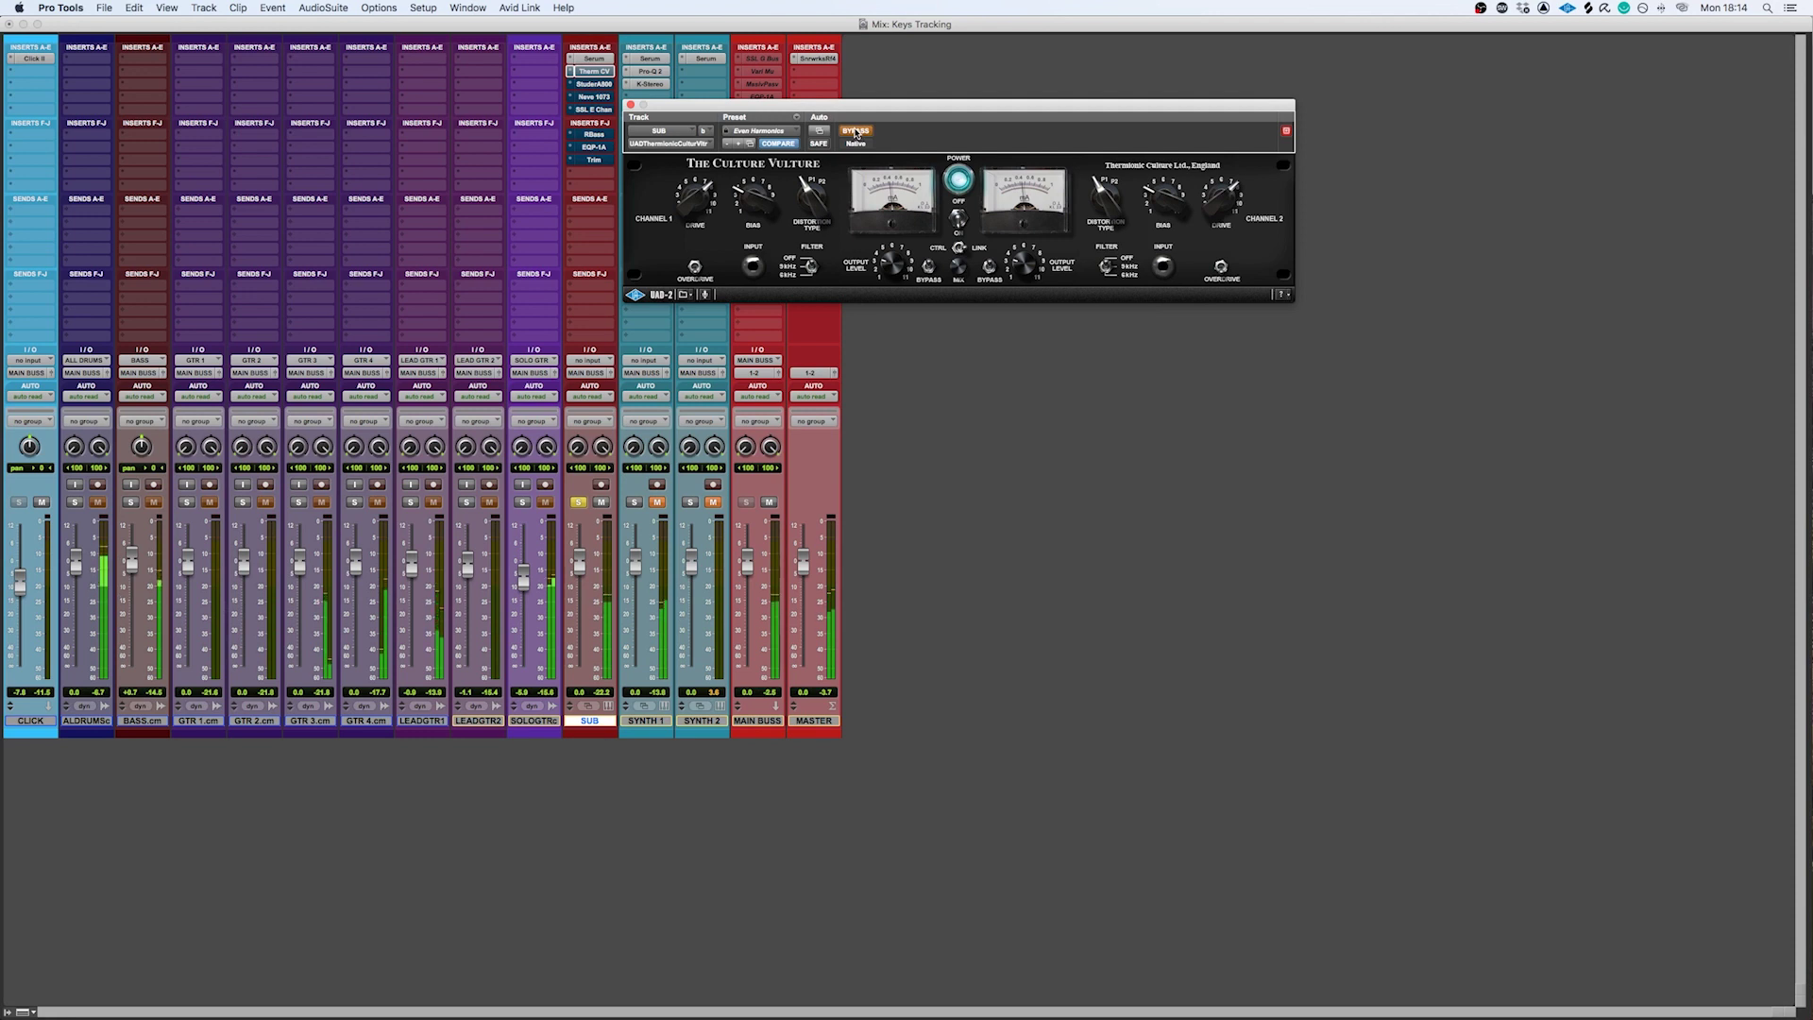
left_click(855, 132)
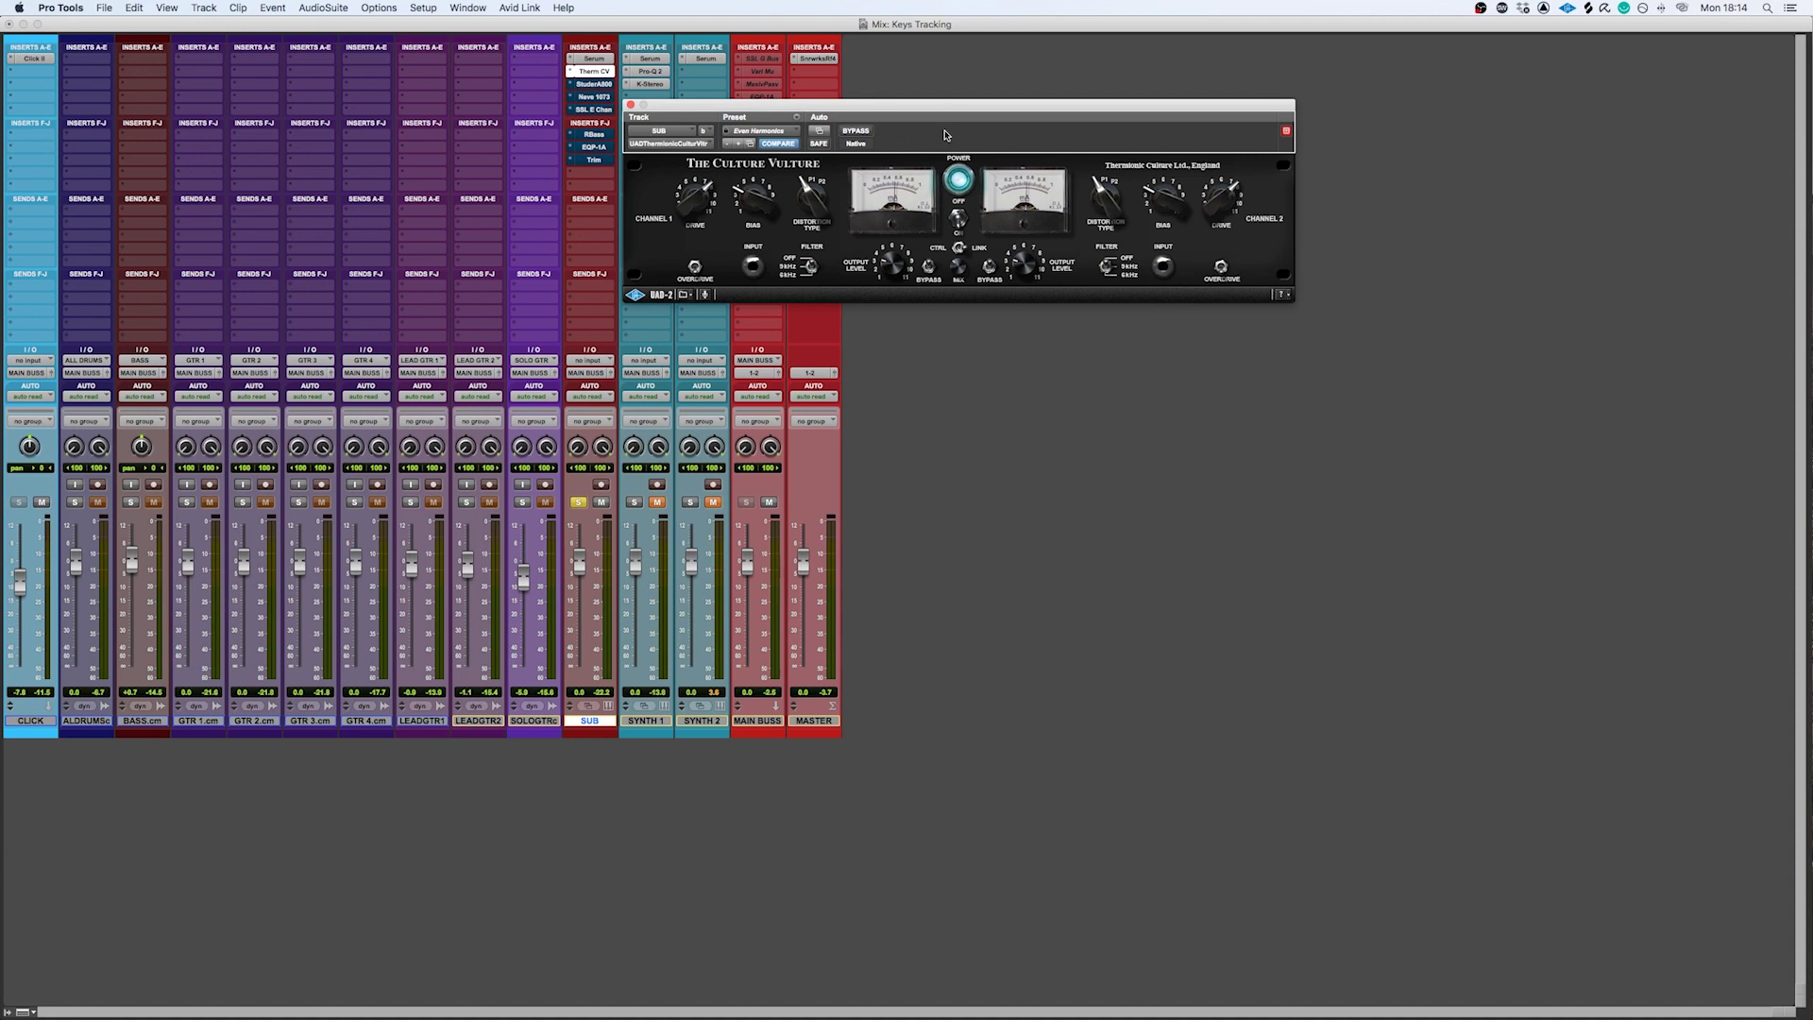
left_click_drag(962, 106, 1183, 112)
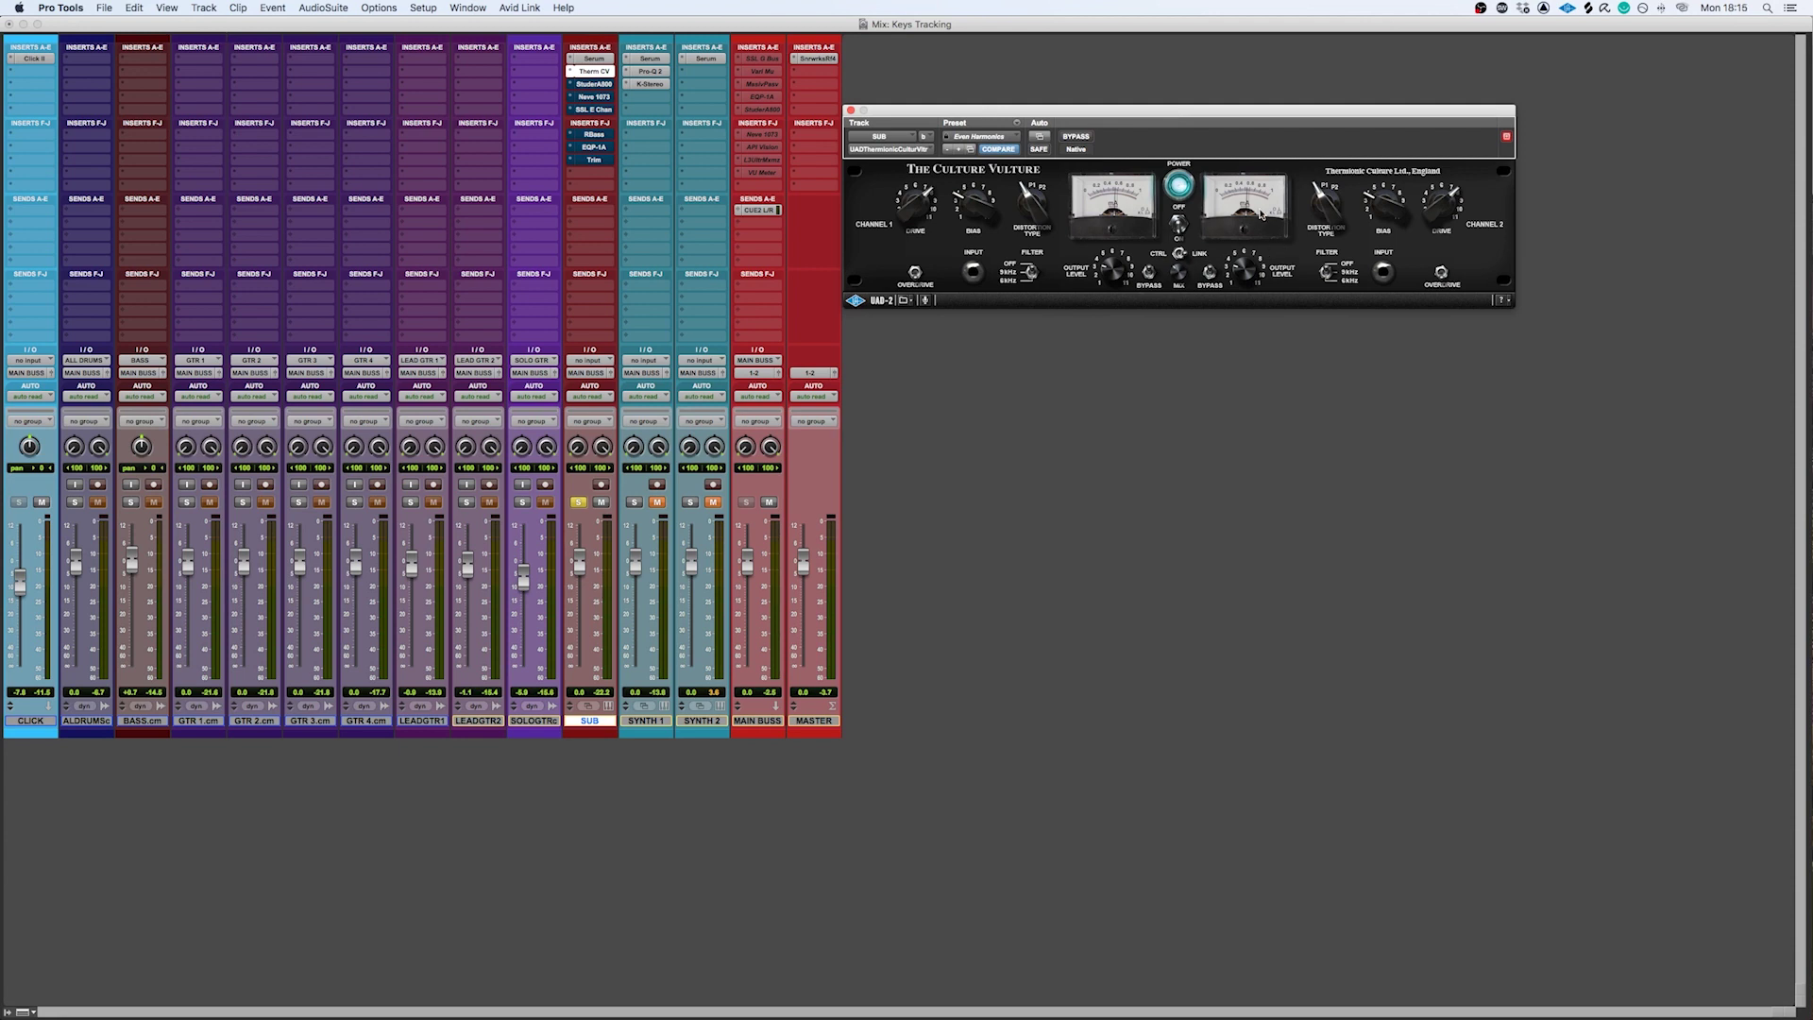
View the Culture Vulture's preset list around Even Harmonics without changing the preset, and close the plug-in window.
left_click(991, 139)
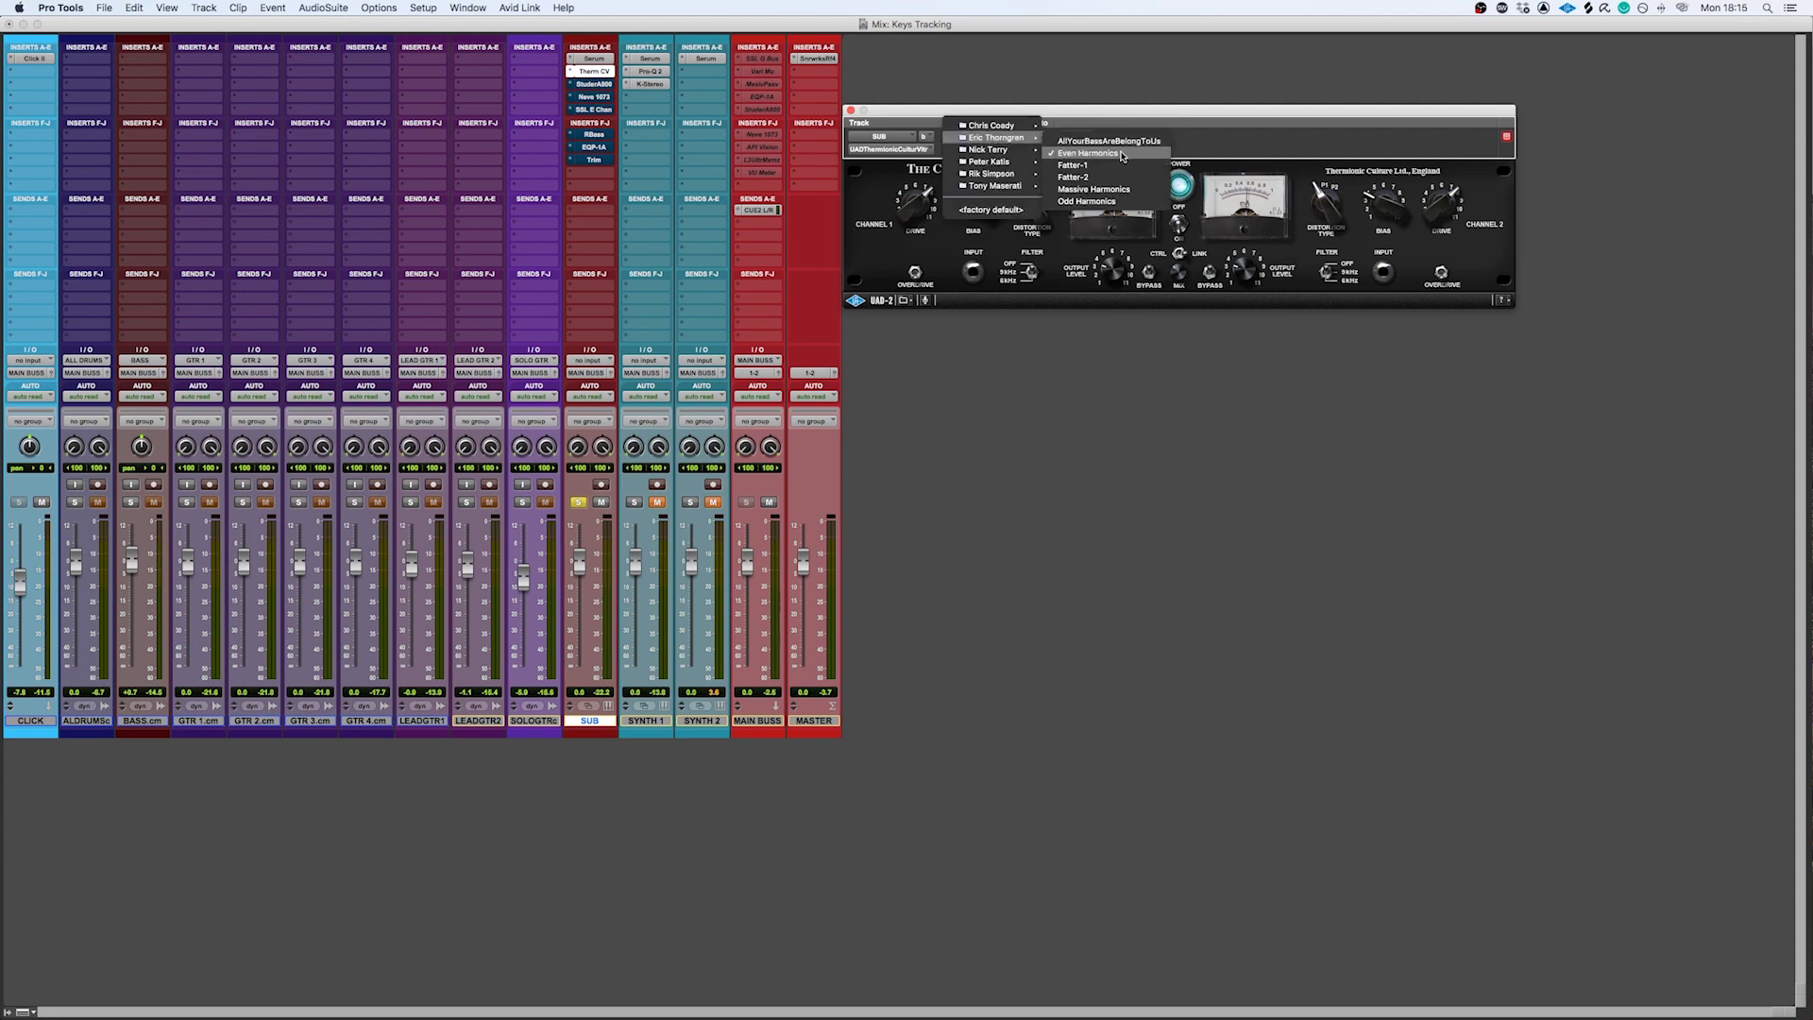
left_click(1255, 137)
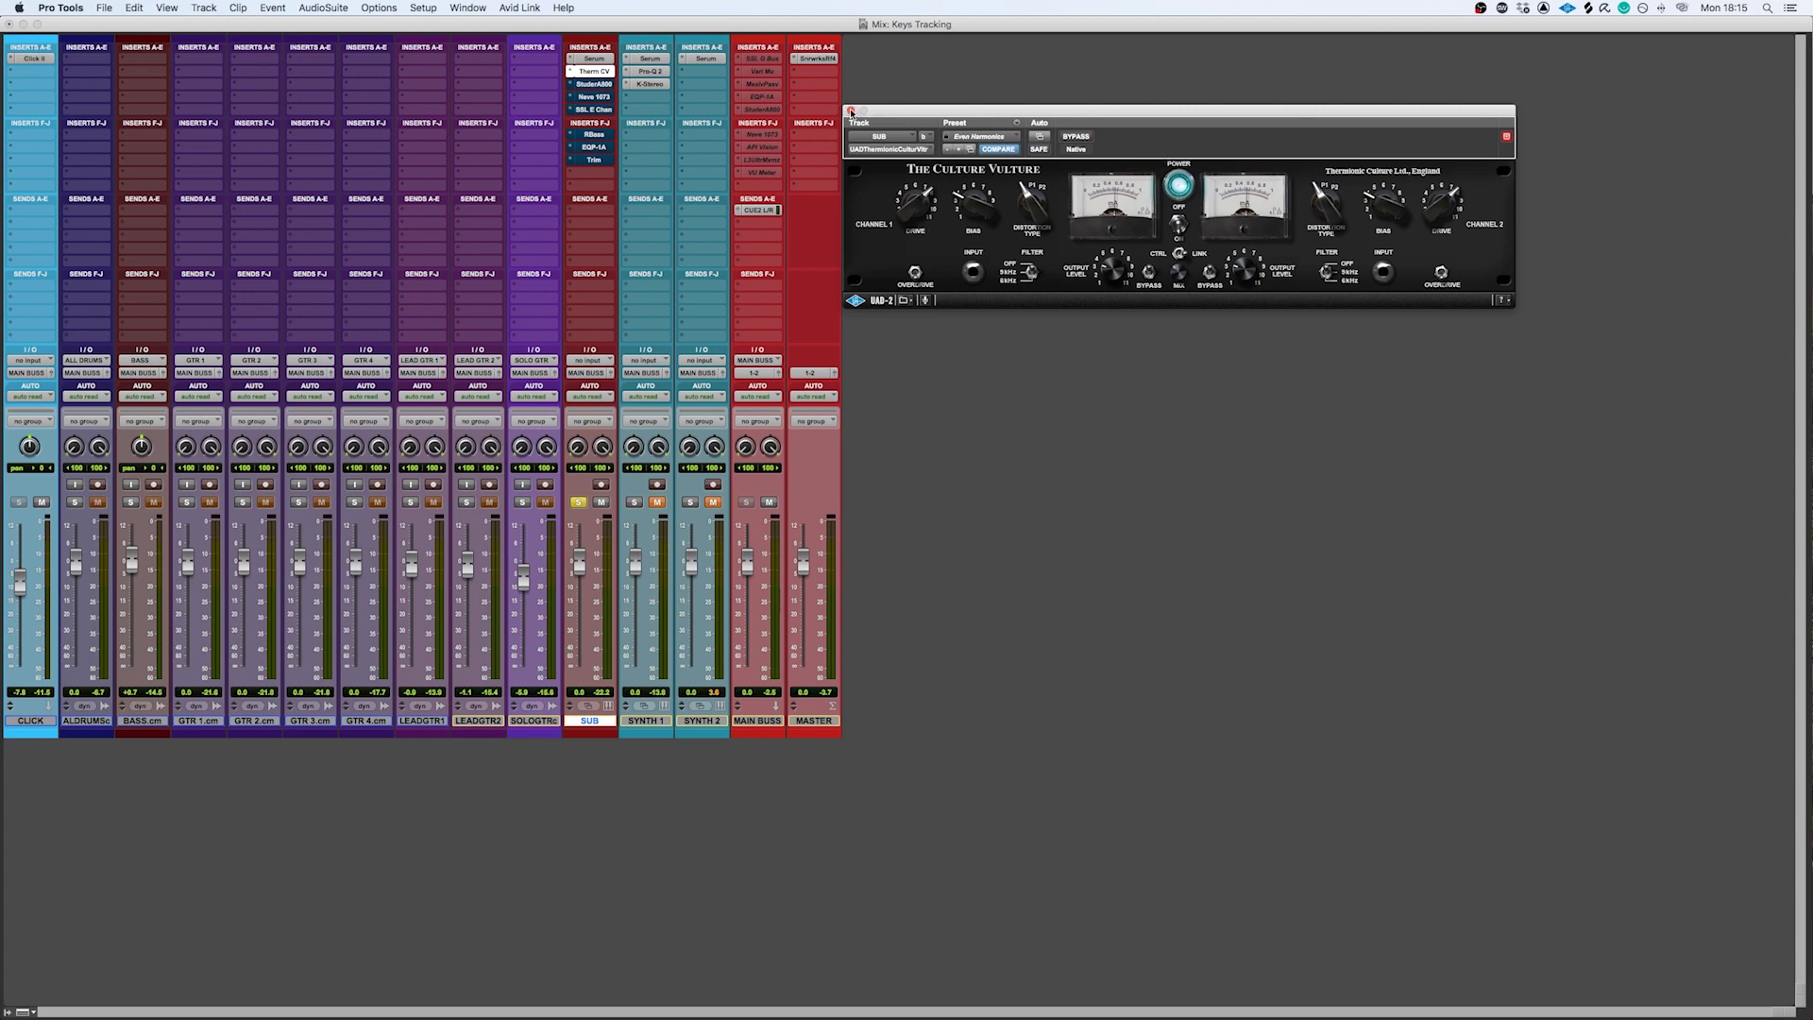
left_click(851, 111)
Open the Studer A800 insert on the SUB track, activate it after comparing it against bypass, and close its window.
left_click(601, 85)
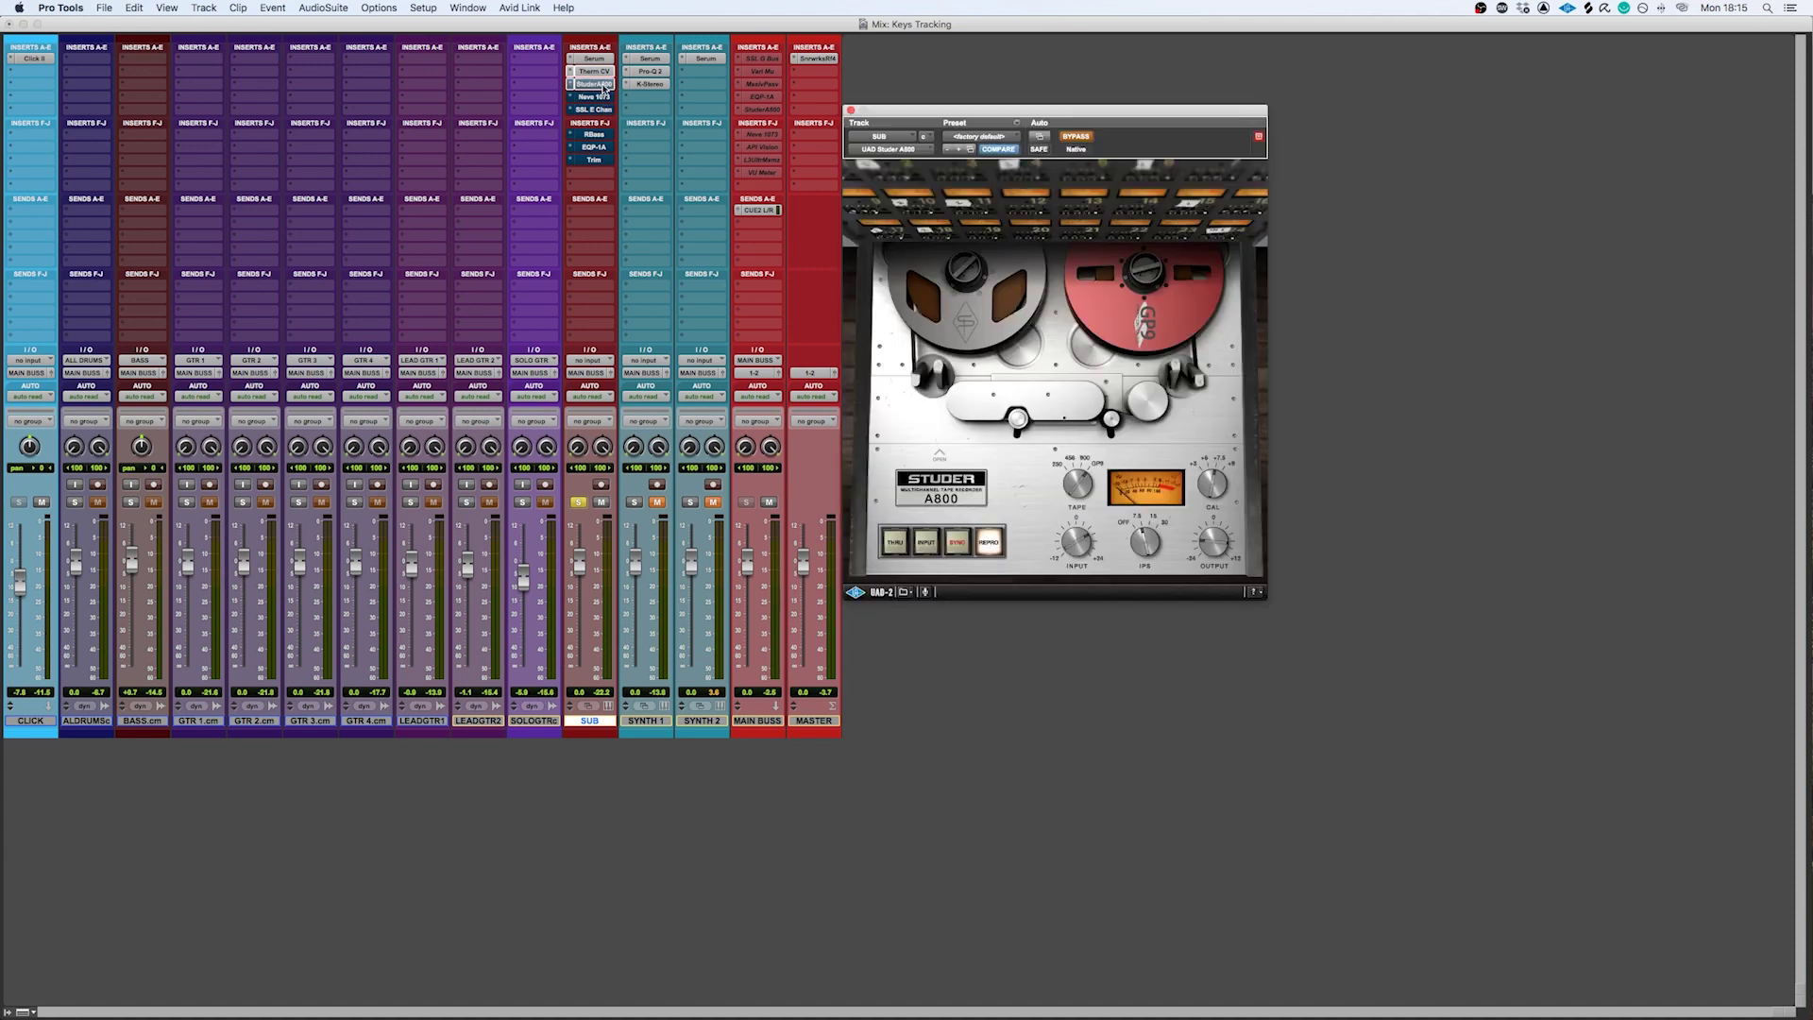
left_click(1083, 141)
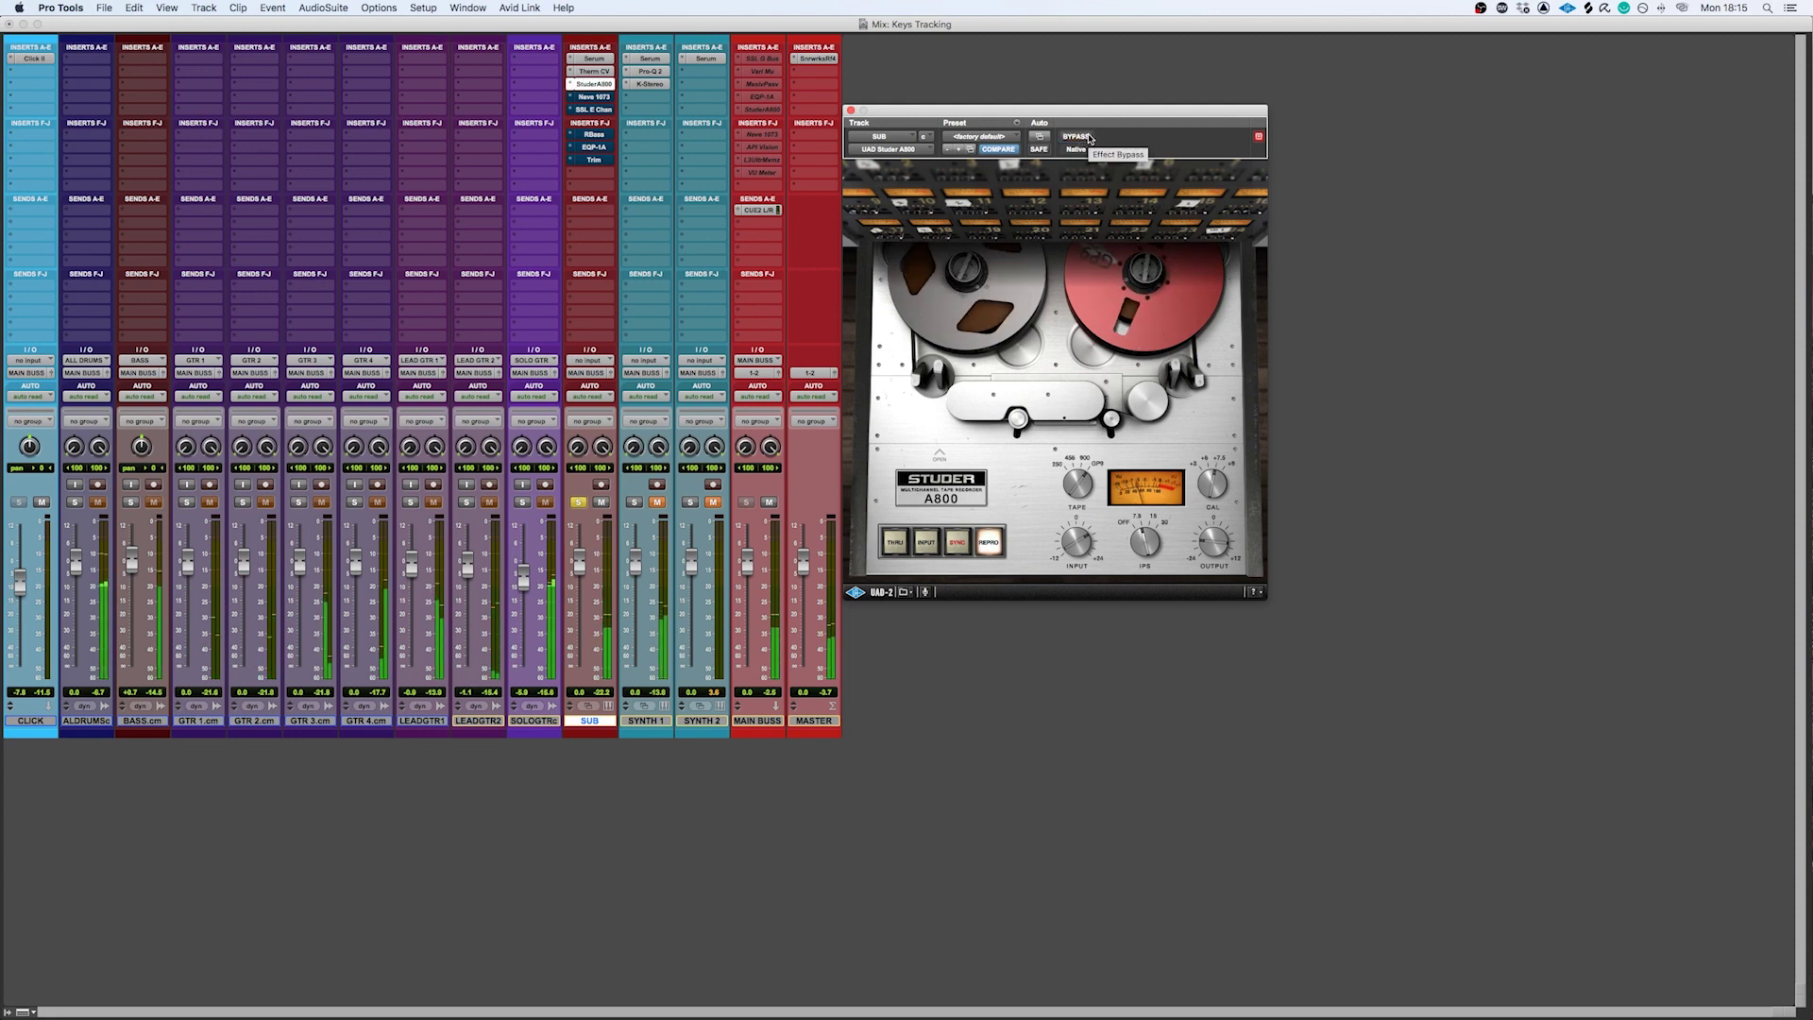
left_click(1077, 139)
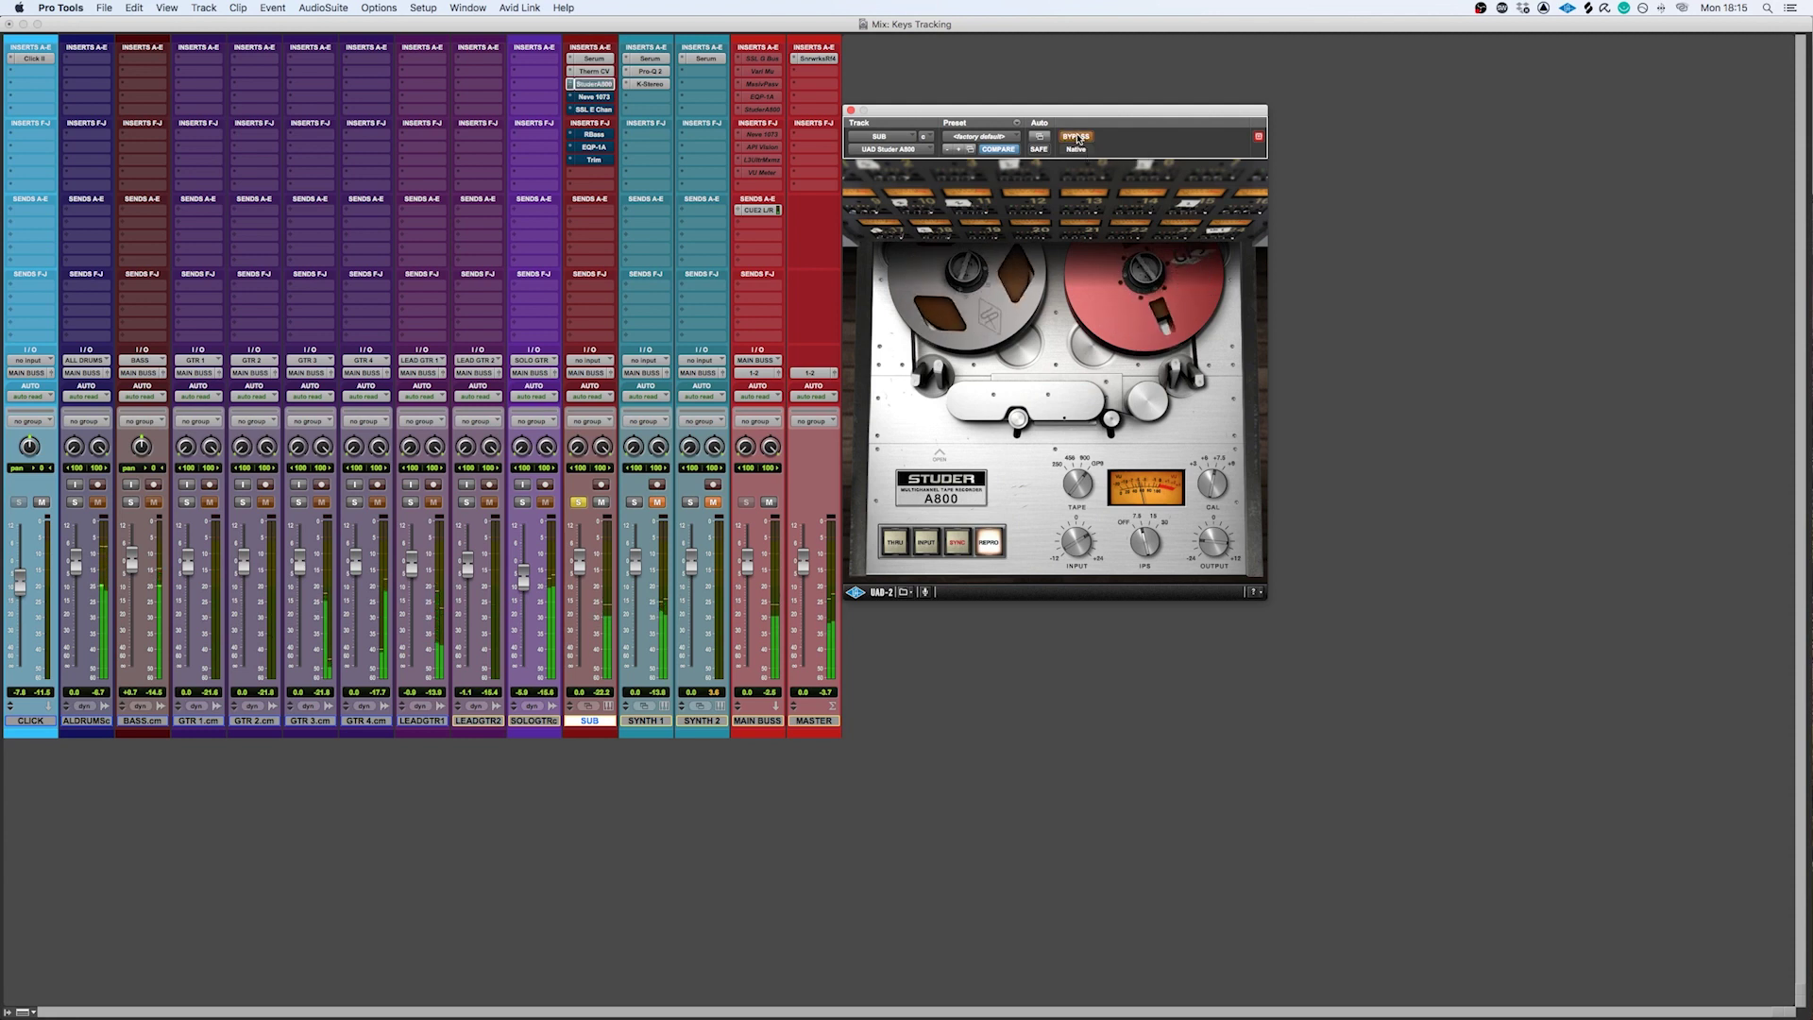
left_click(1078, 139)
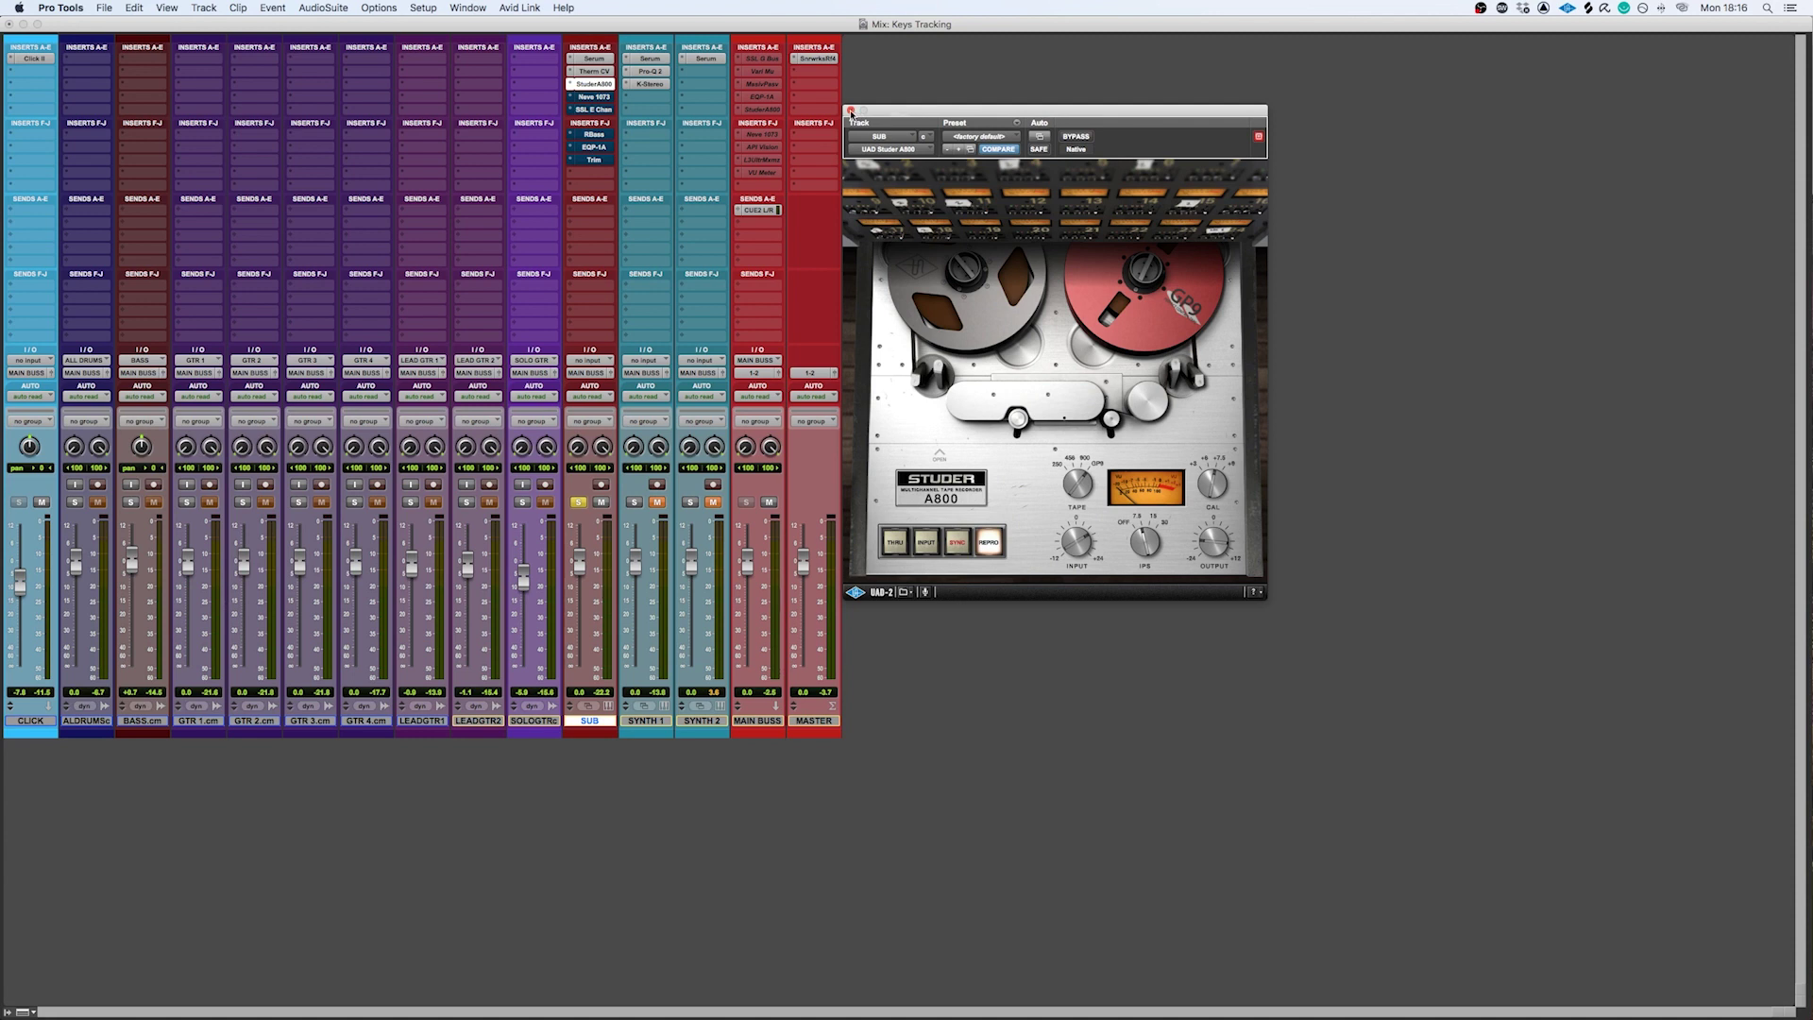
left_click(851, 111)
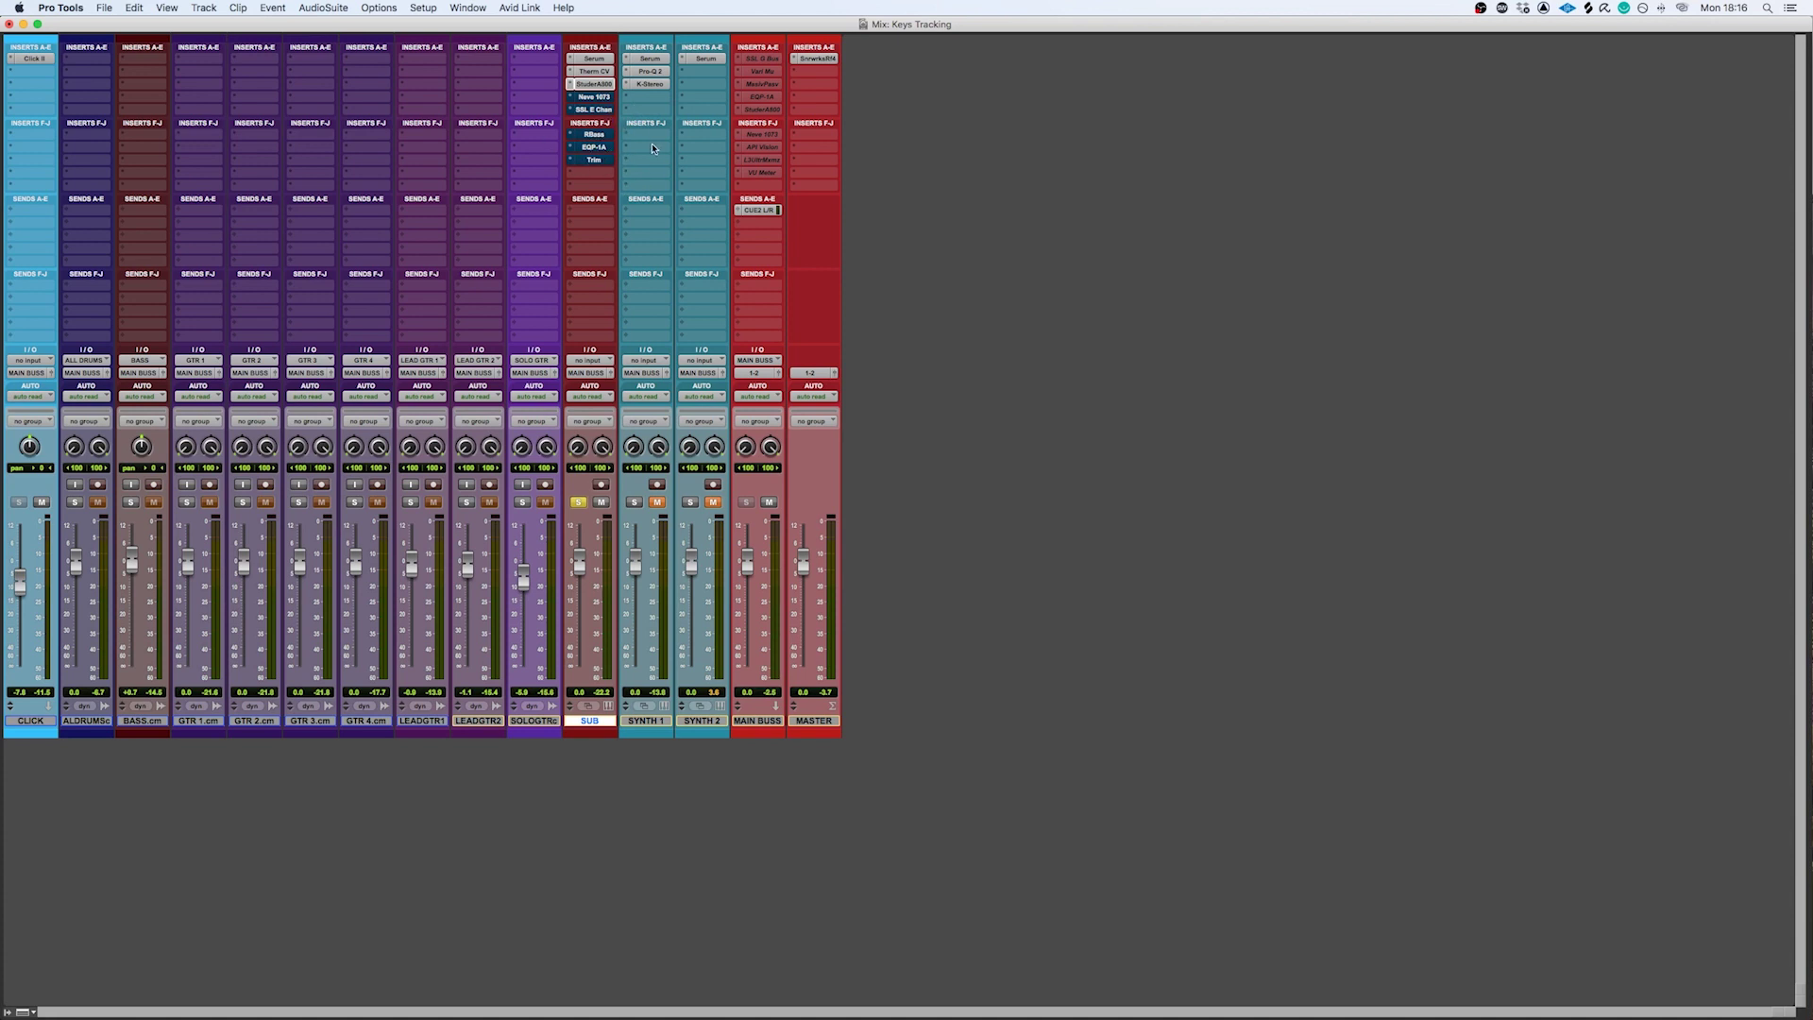
Open the Neve 1073 insert on the SUB track and activate it, toggling bypass during playback to compare the sound.
left_click(600, 97)
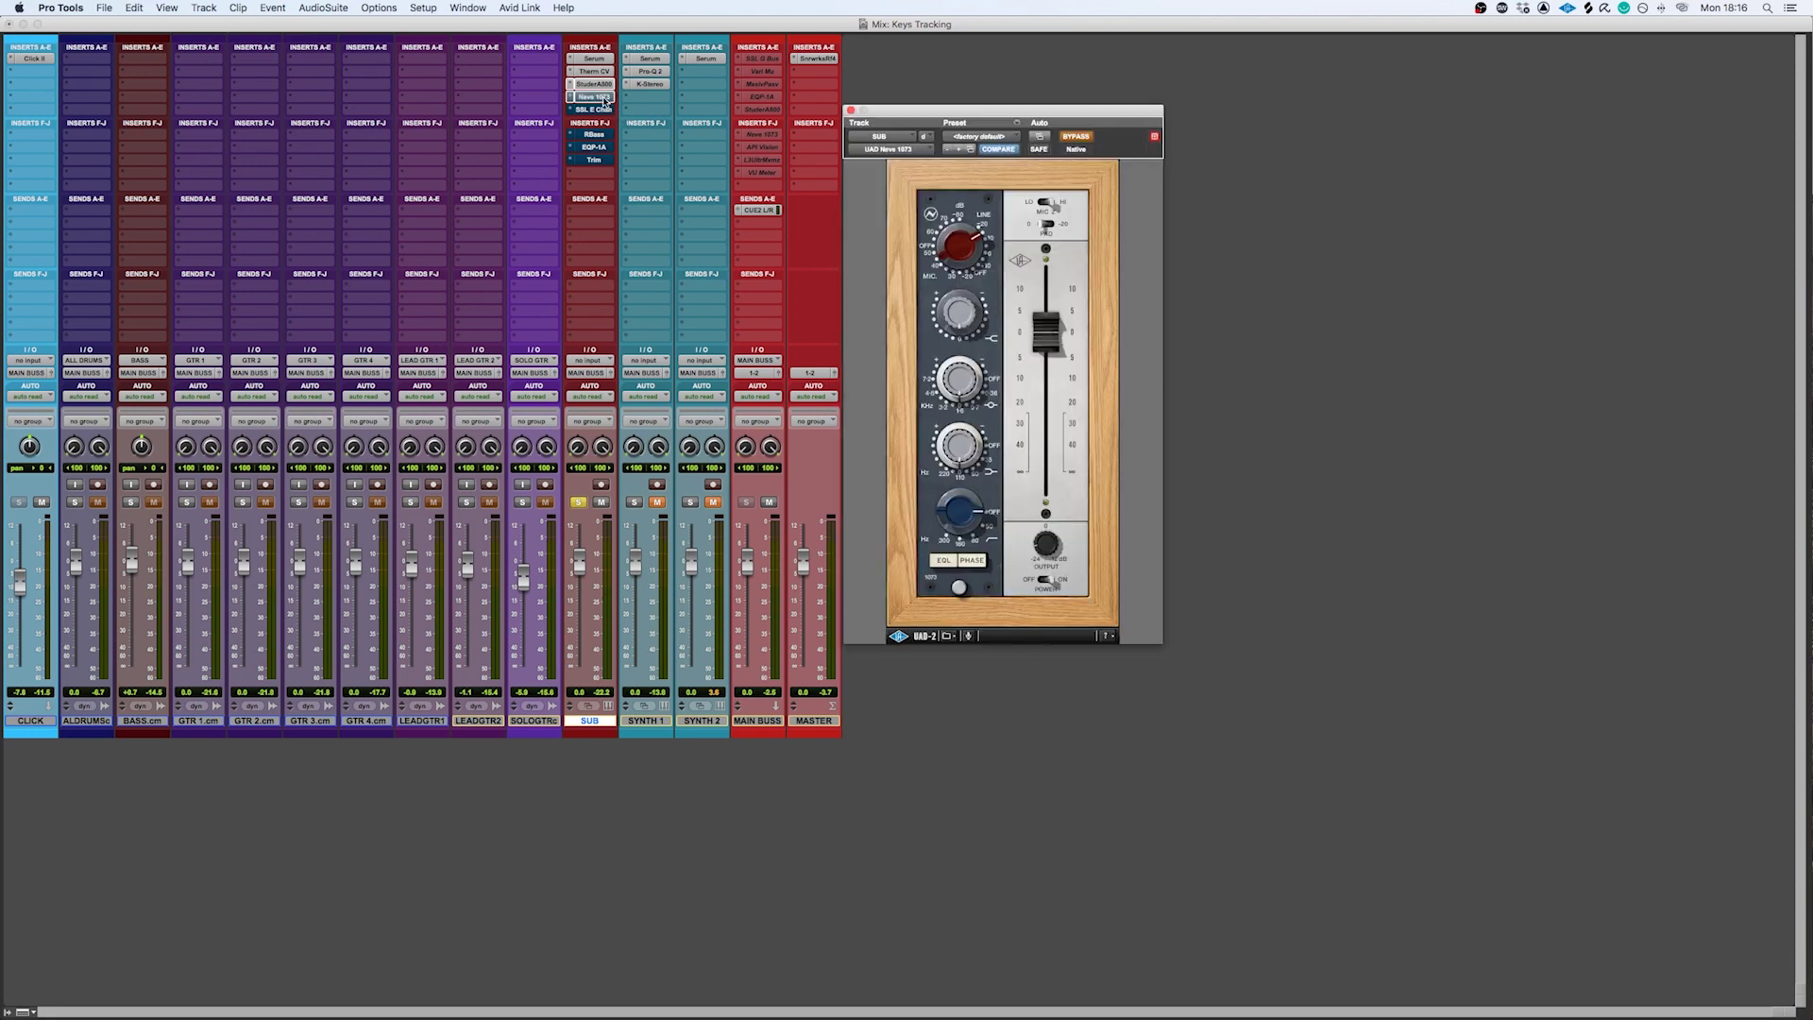
left_click(1078, 137)
key("space")
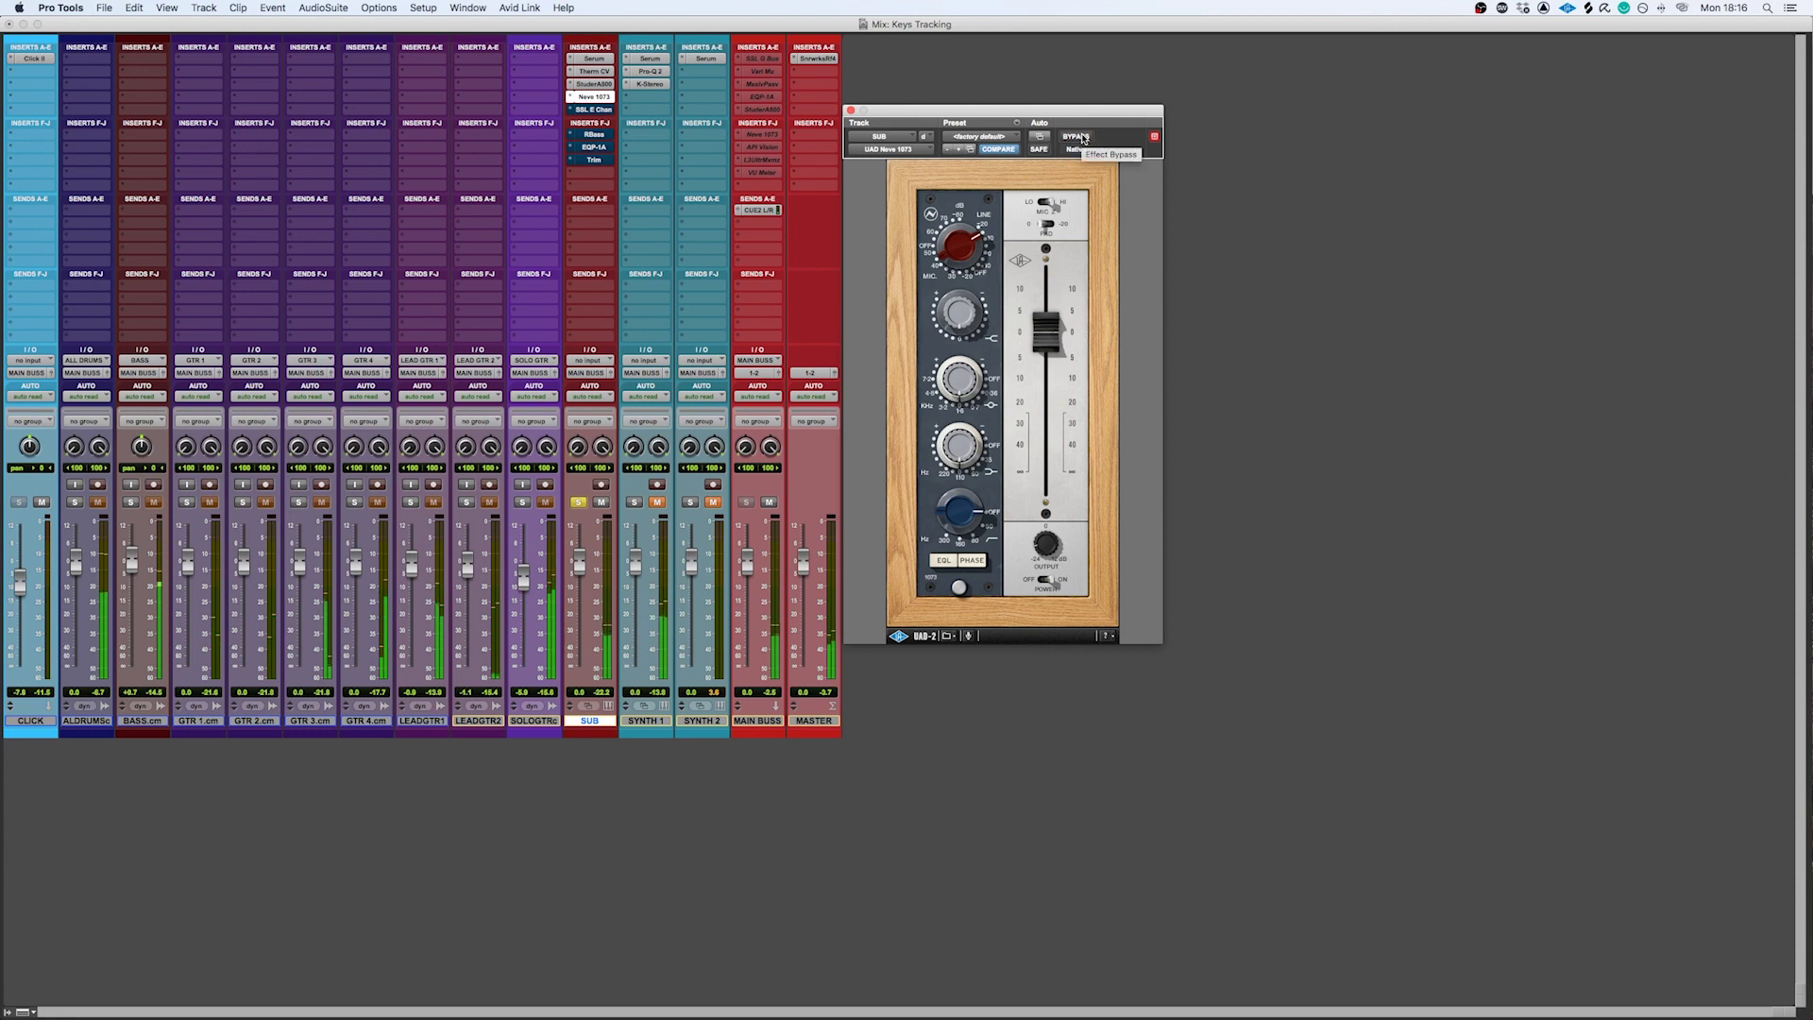
left_click(1077, 137)
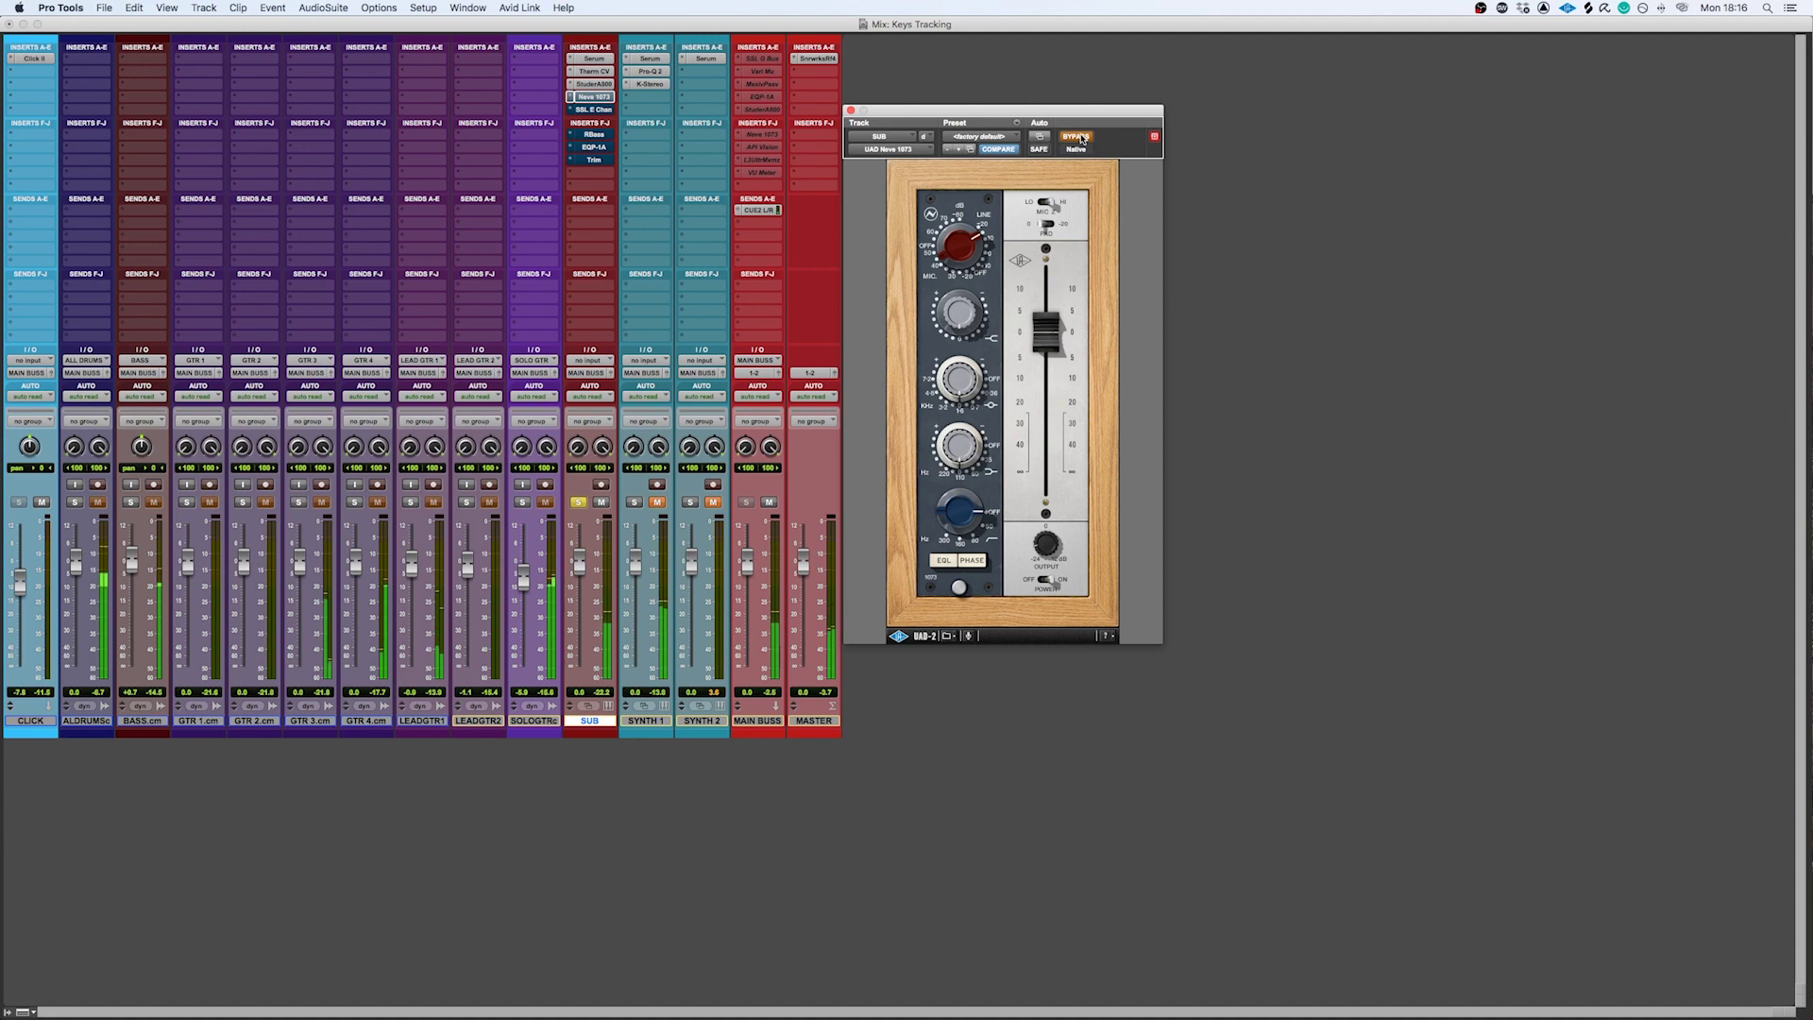
left_click(1083, 139)
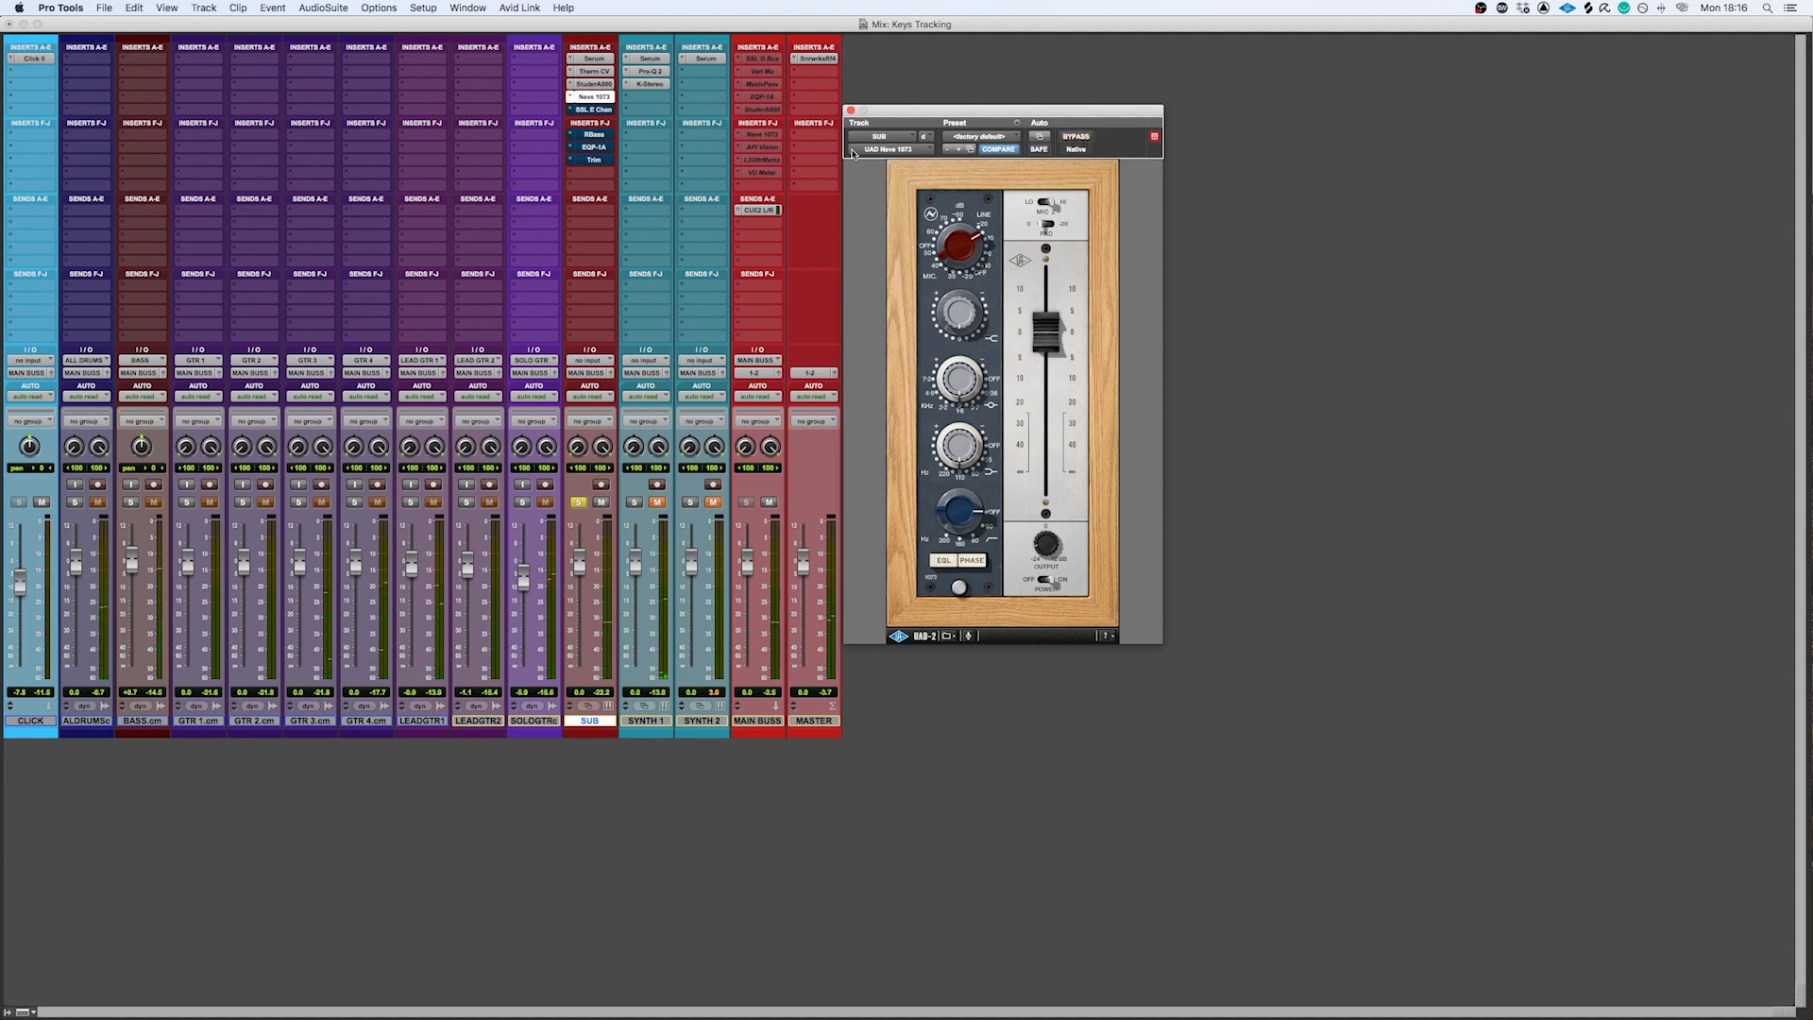
left_click_drag(901, 113, 916, 104)
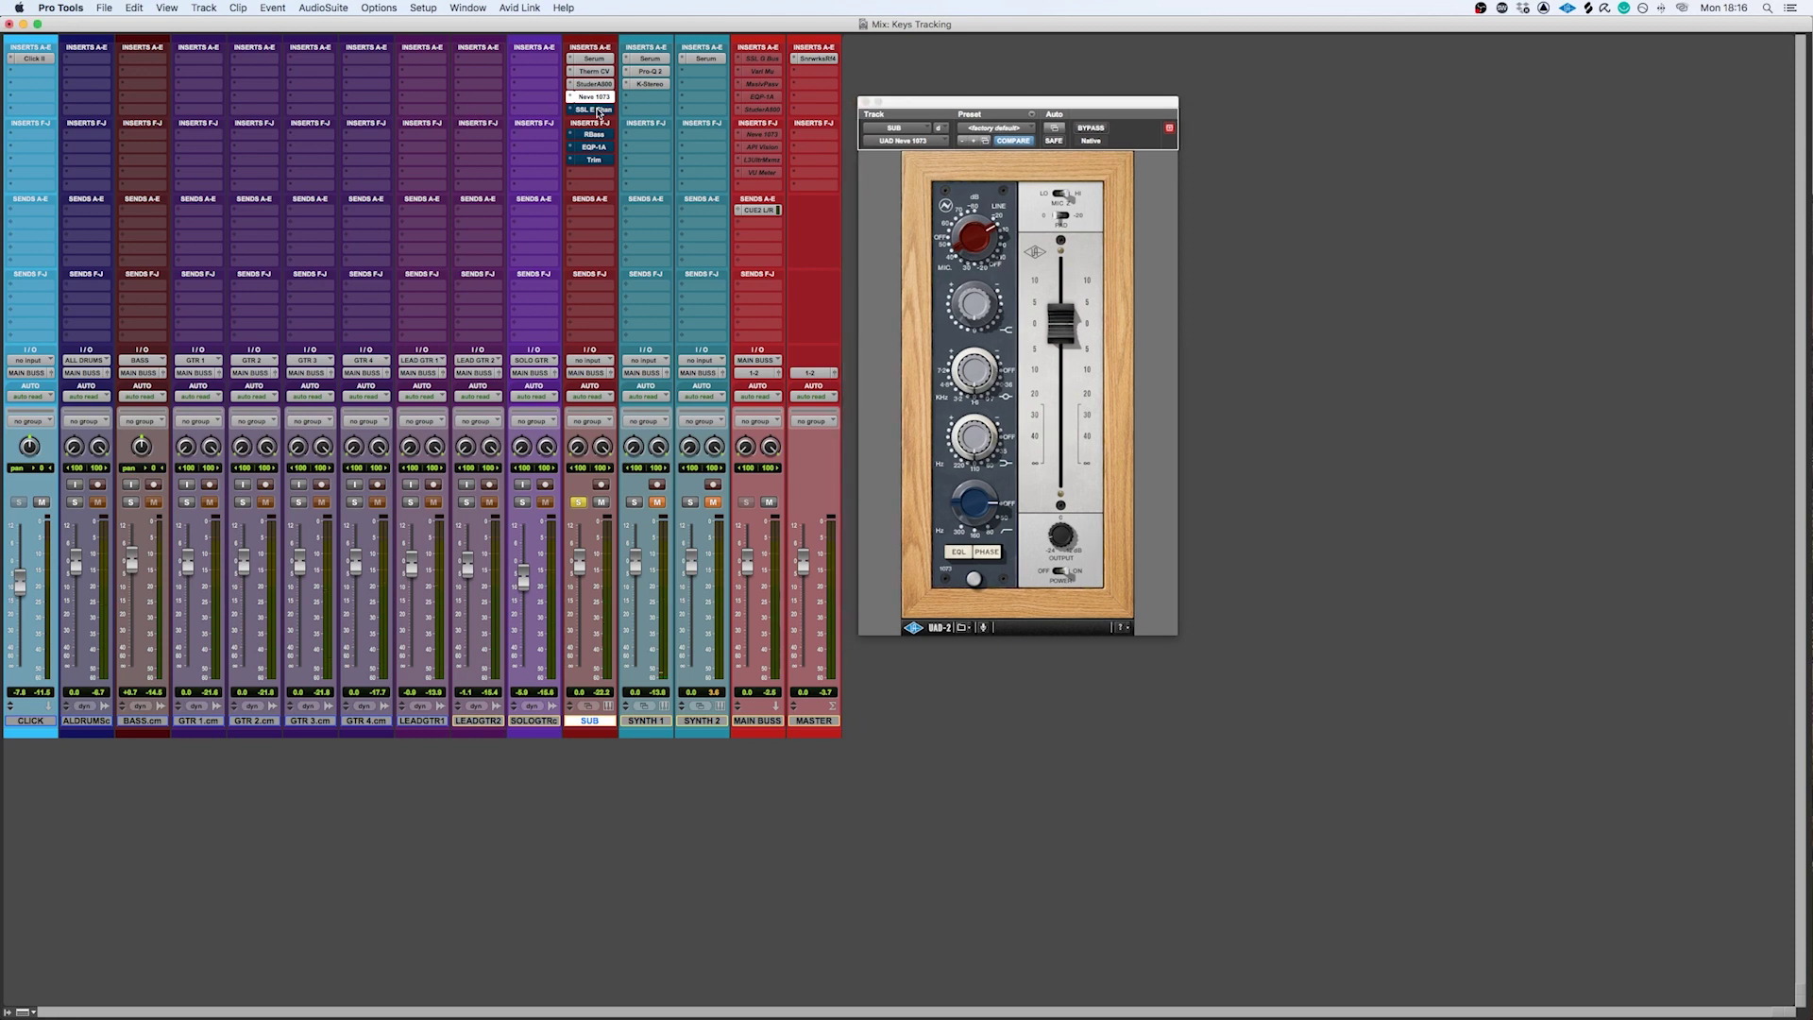
Activate the SSL E Channel Strip insert on the SUB track, comparing it against bypass during playback, and close its window.
left_click(586, 109)
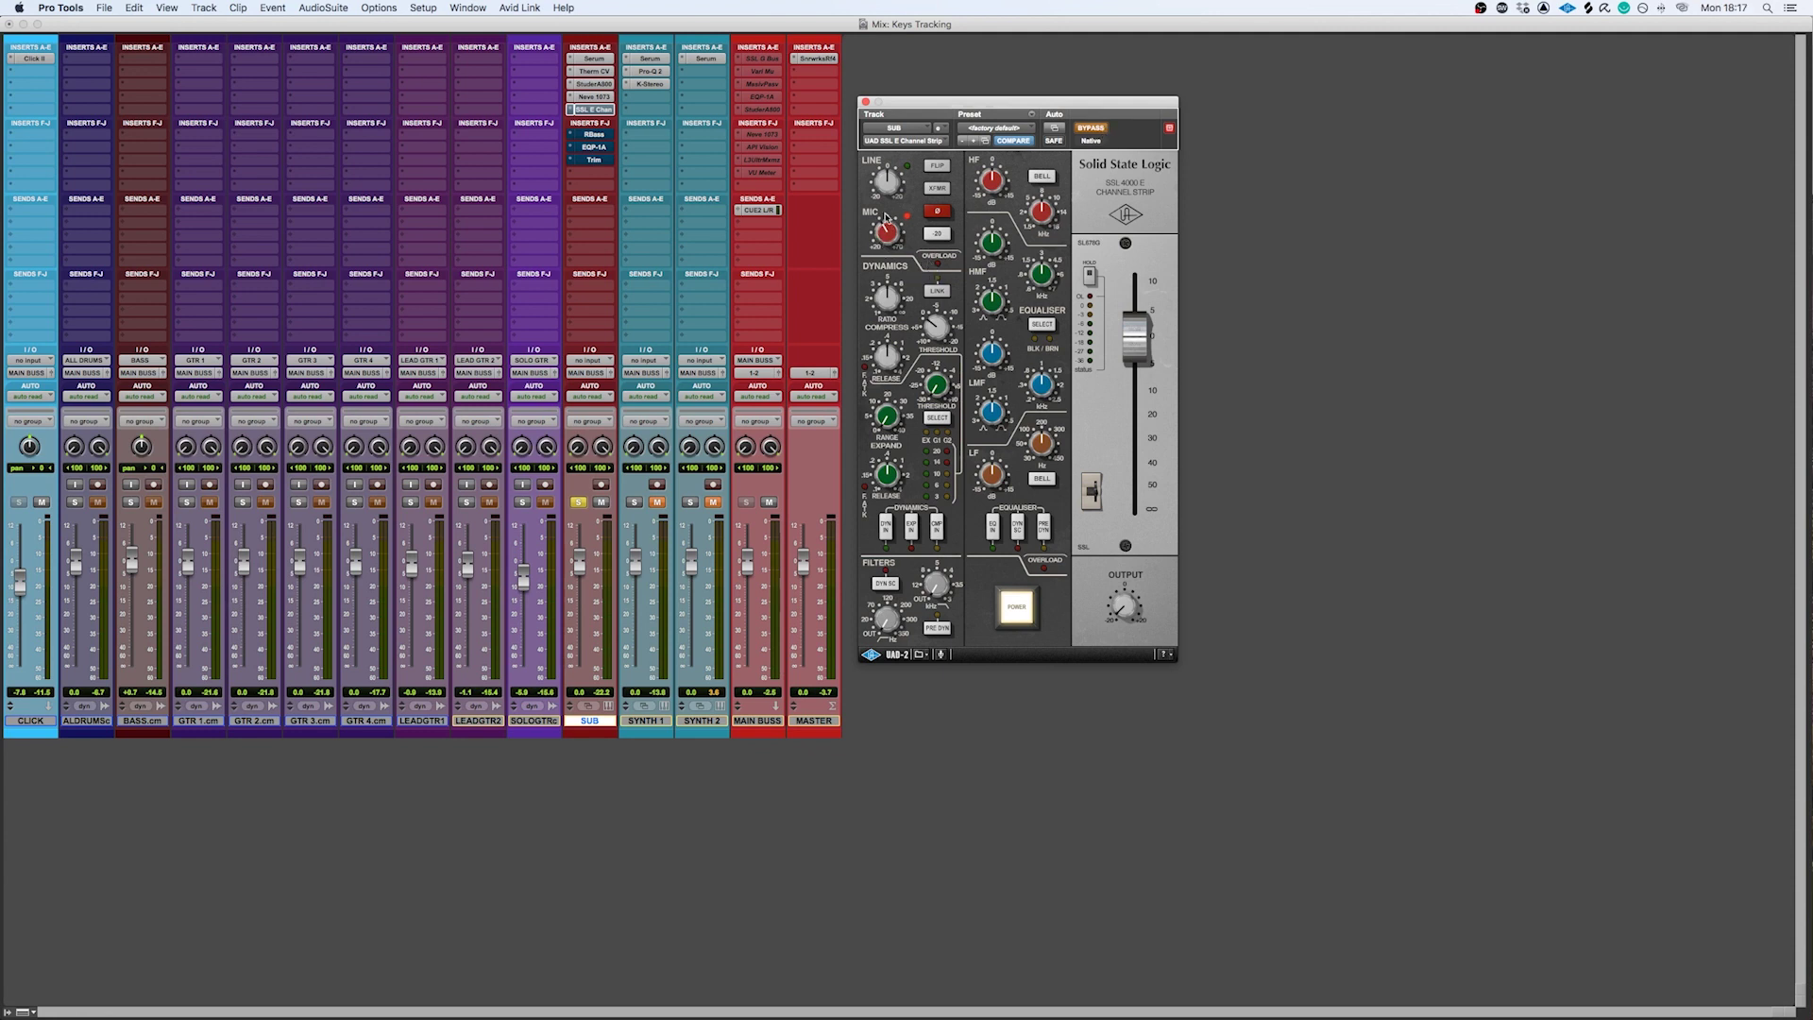
left_click(1092, 128)
key("space")
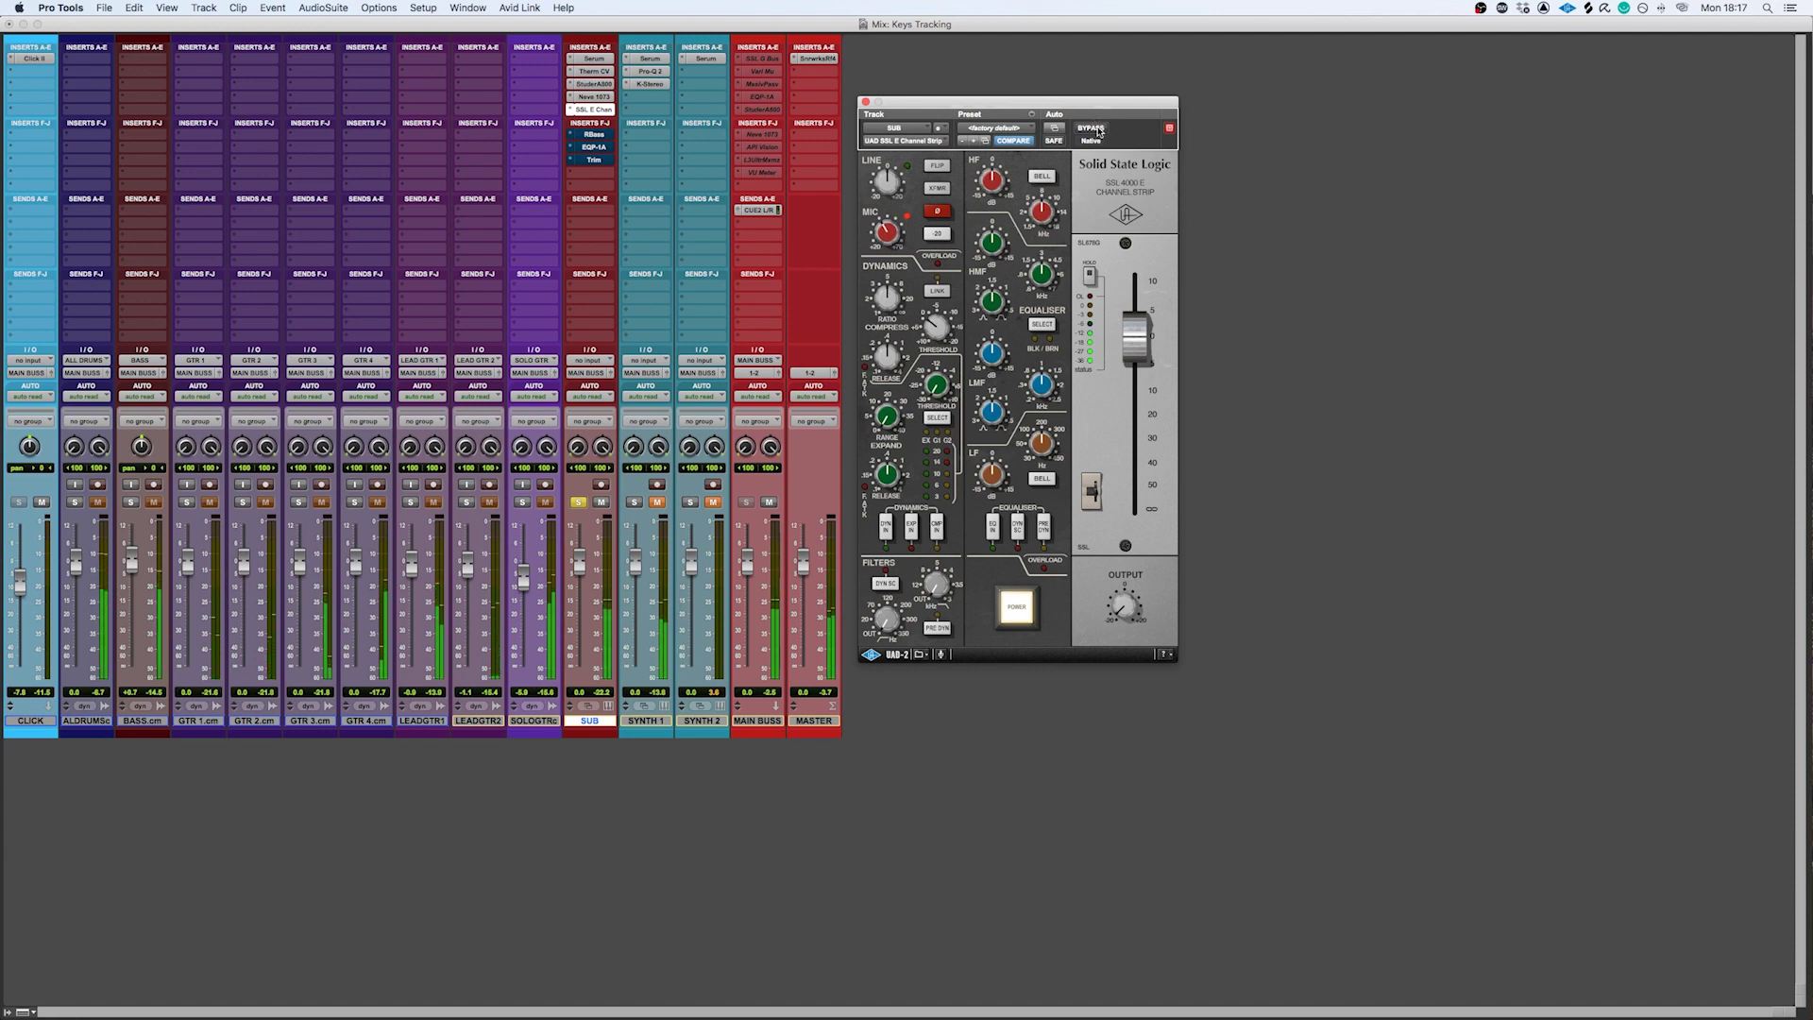
left_click(1093, 129)
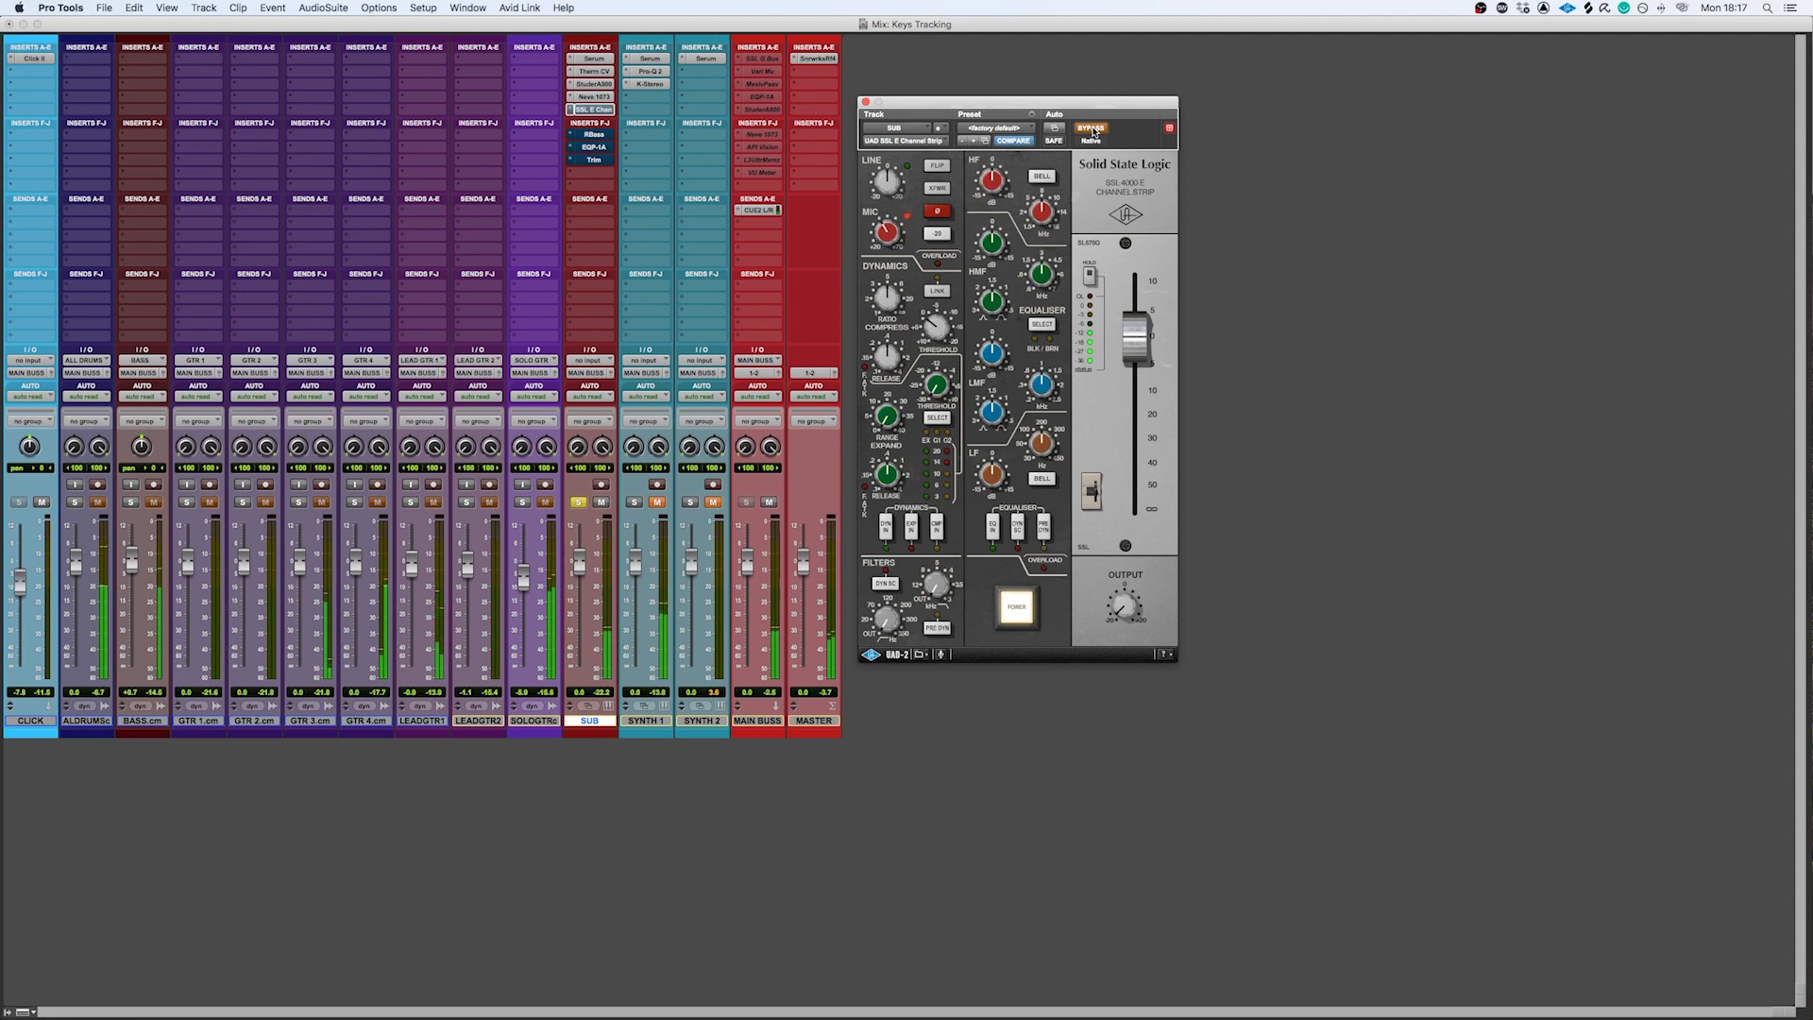
left_click(1093, 130)
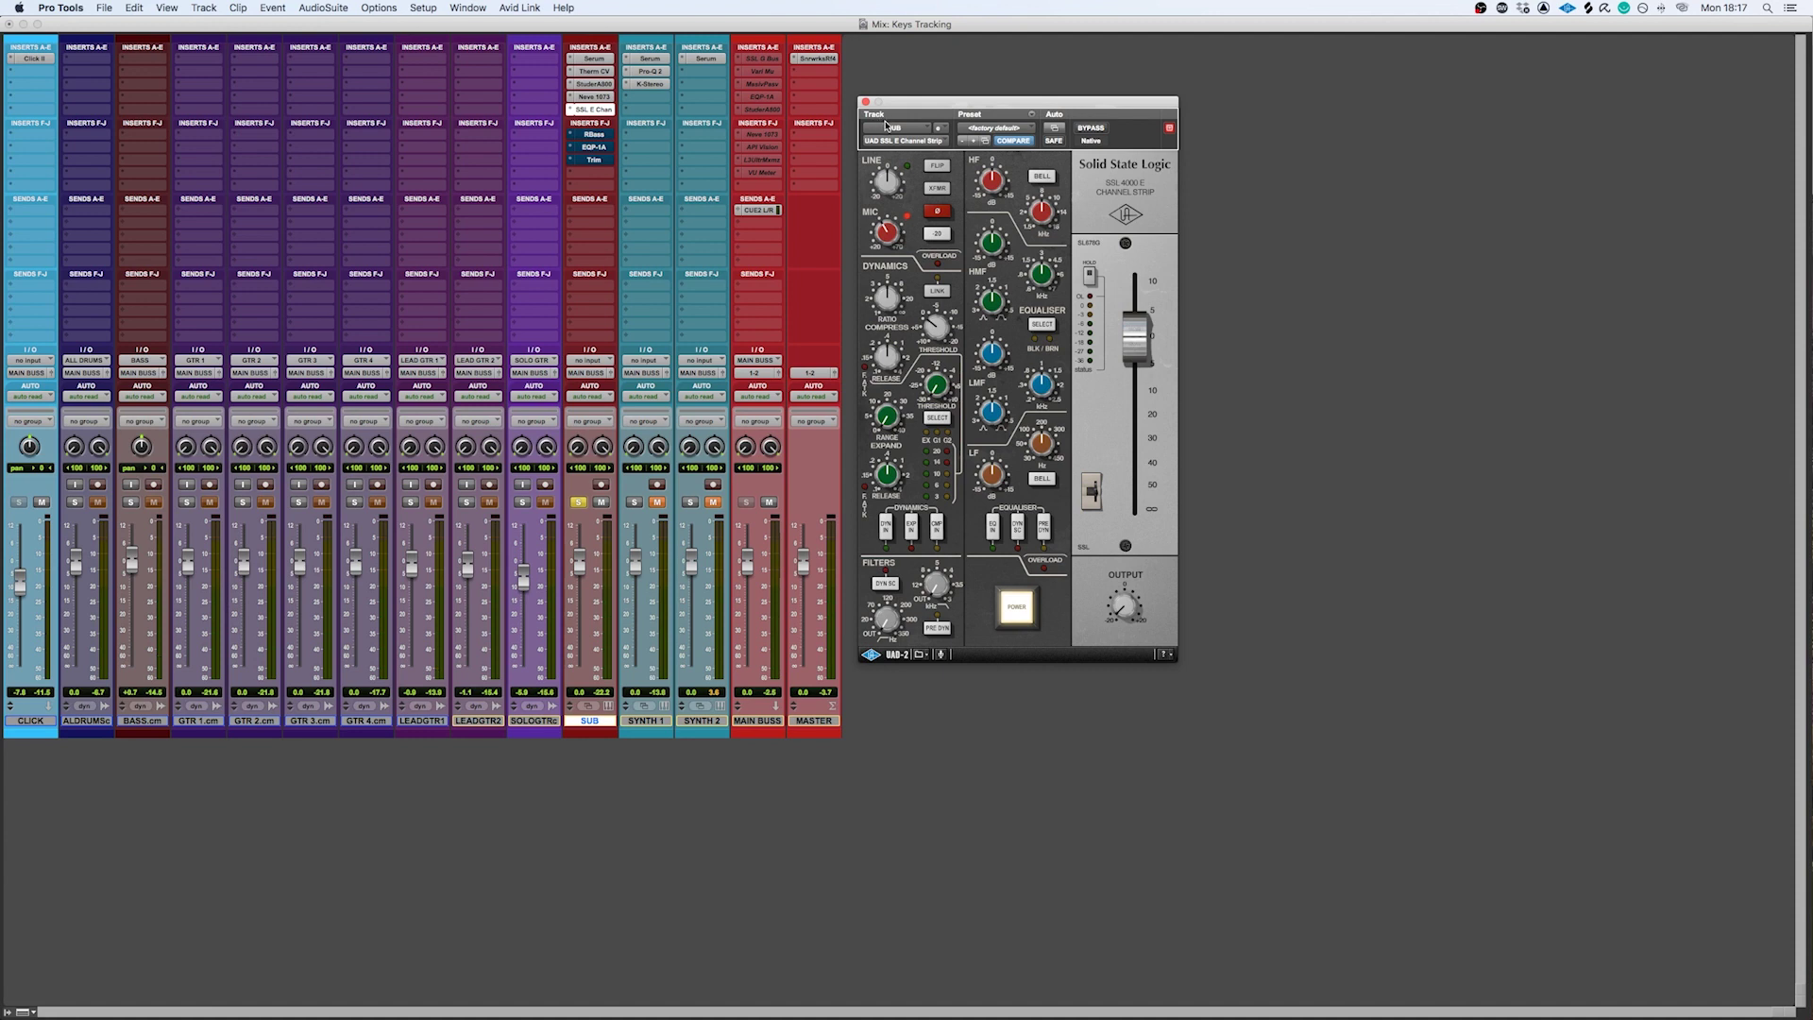
left_click(867, 102)
Open the RBass insert on the SUB track and activate it, toggling bypass during playback to compare the sound.
left_click(595, 135)
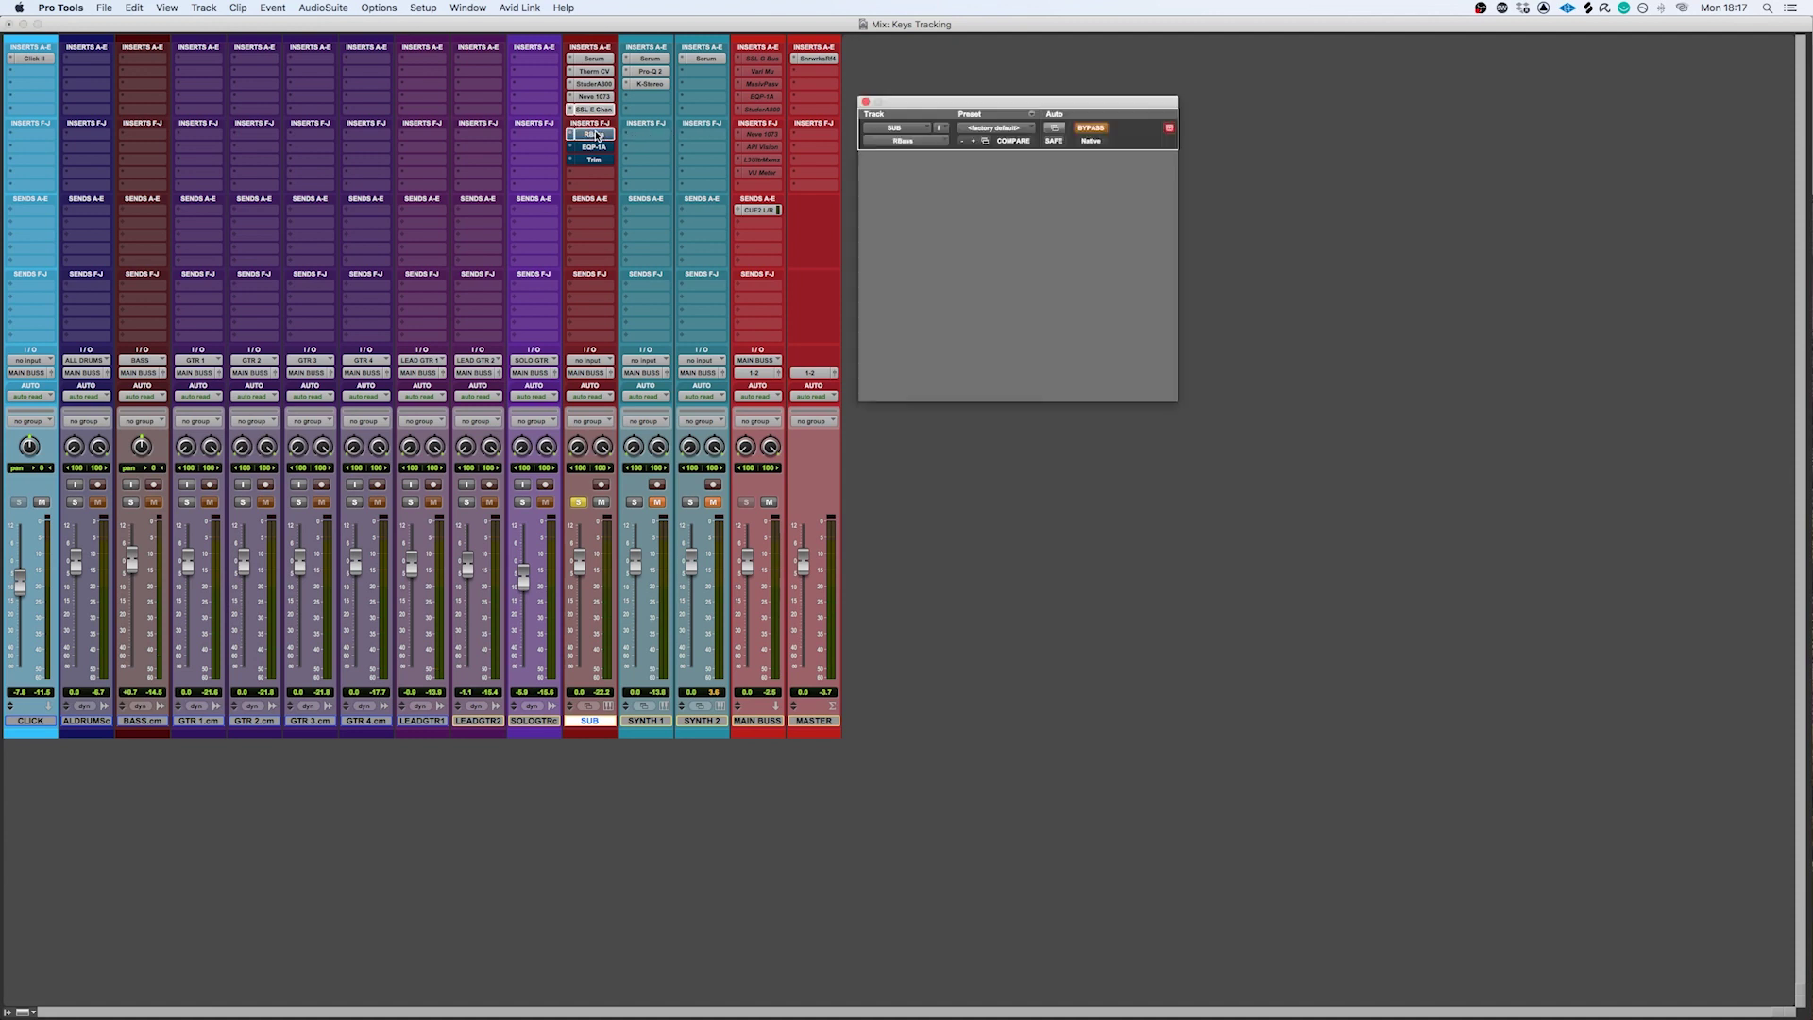
left_click_drag(1016, 106, 990, 105)
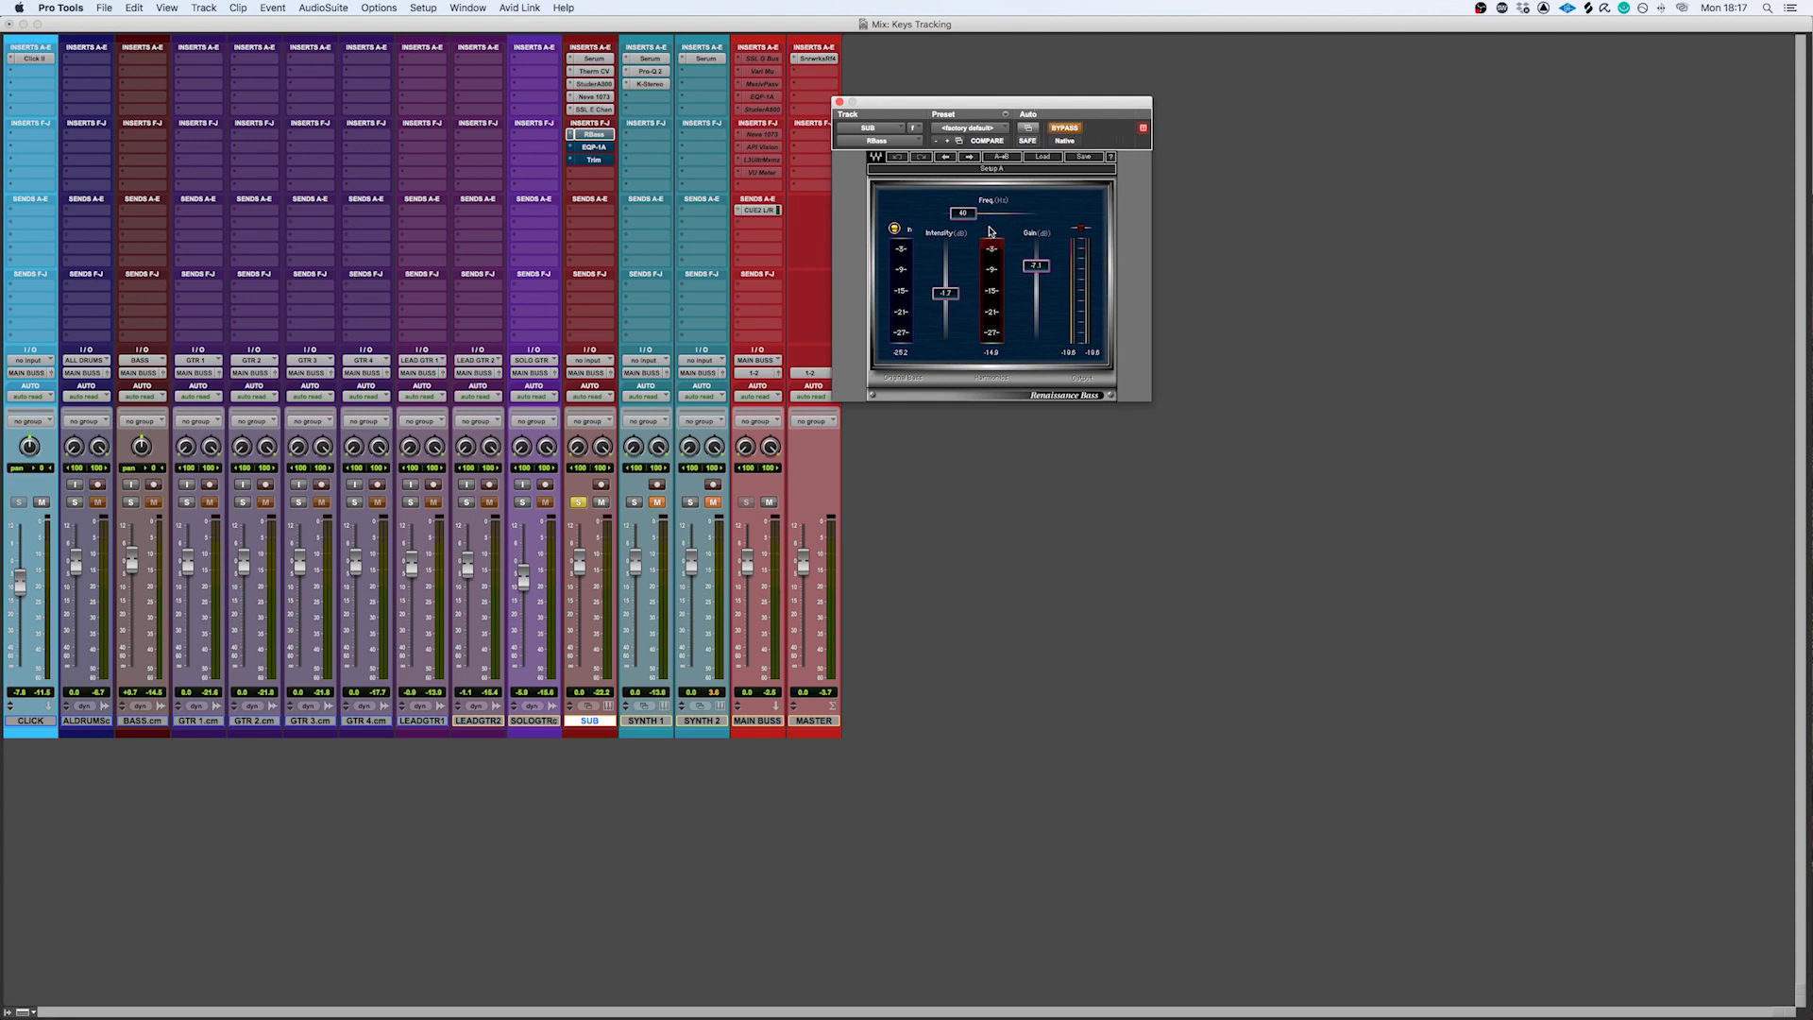
left_click_drag(1028, 103, 1097, 136)
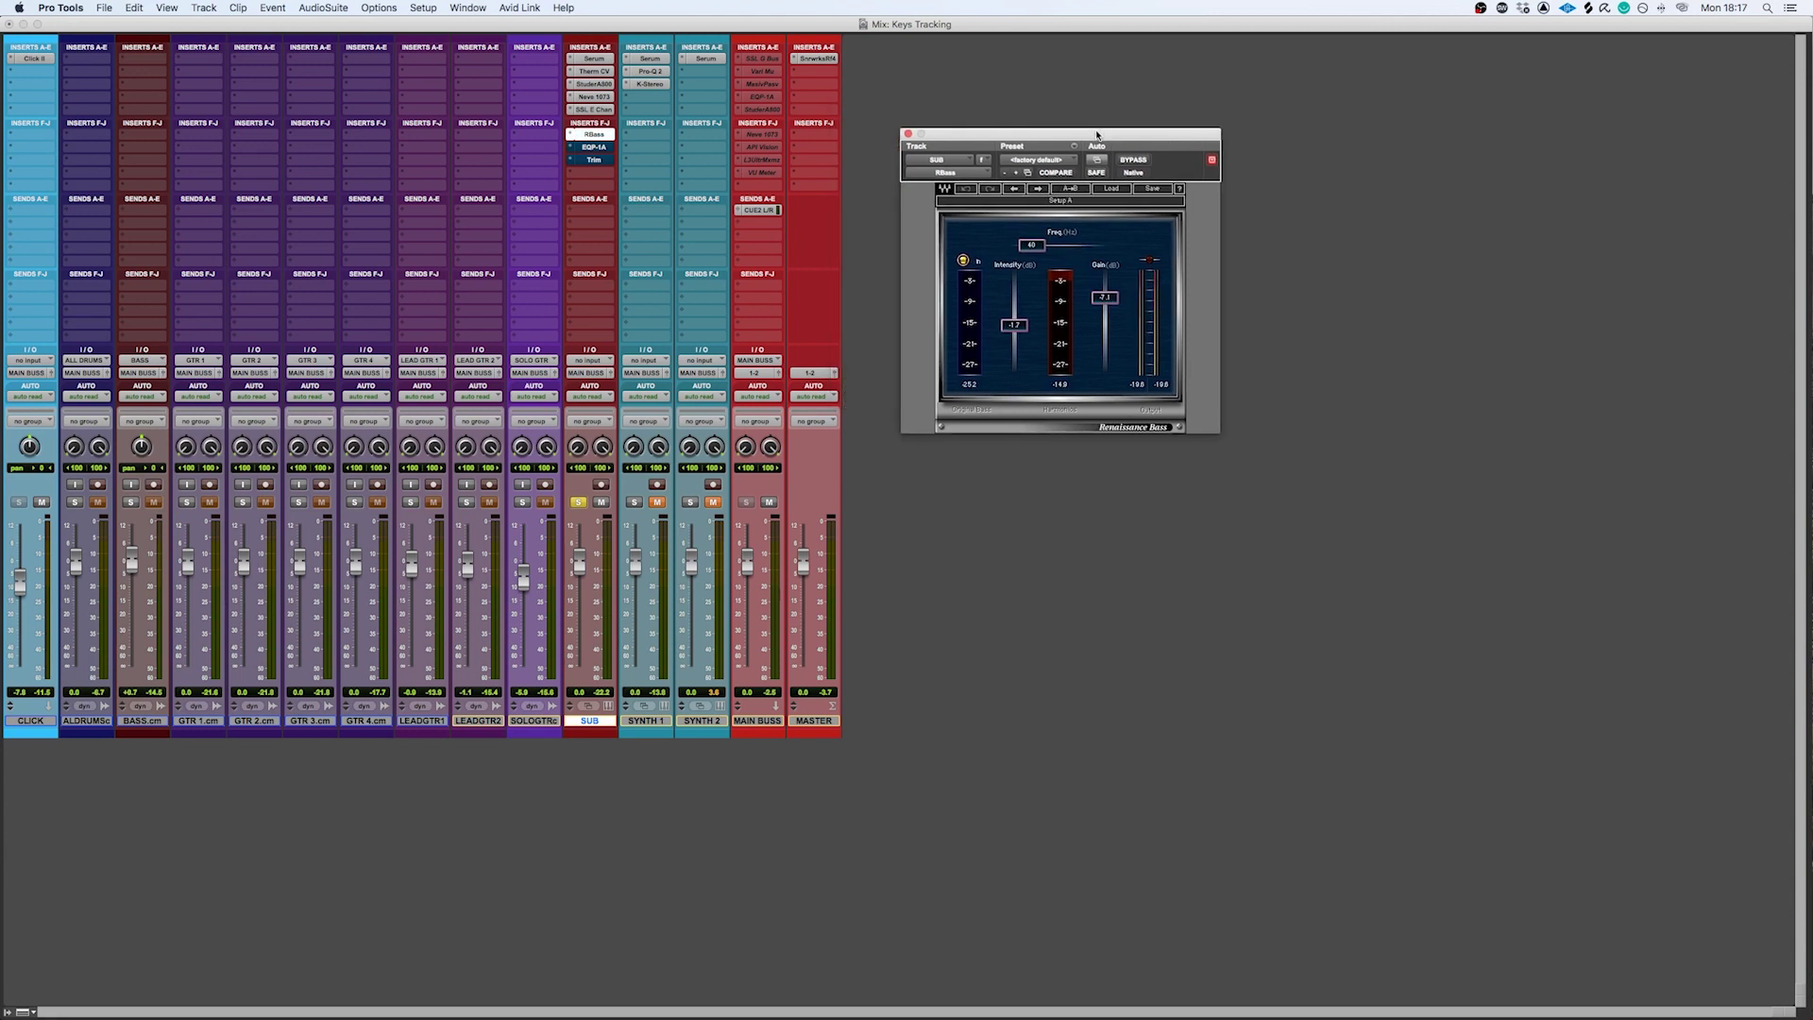
left_click(1136, 163)
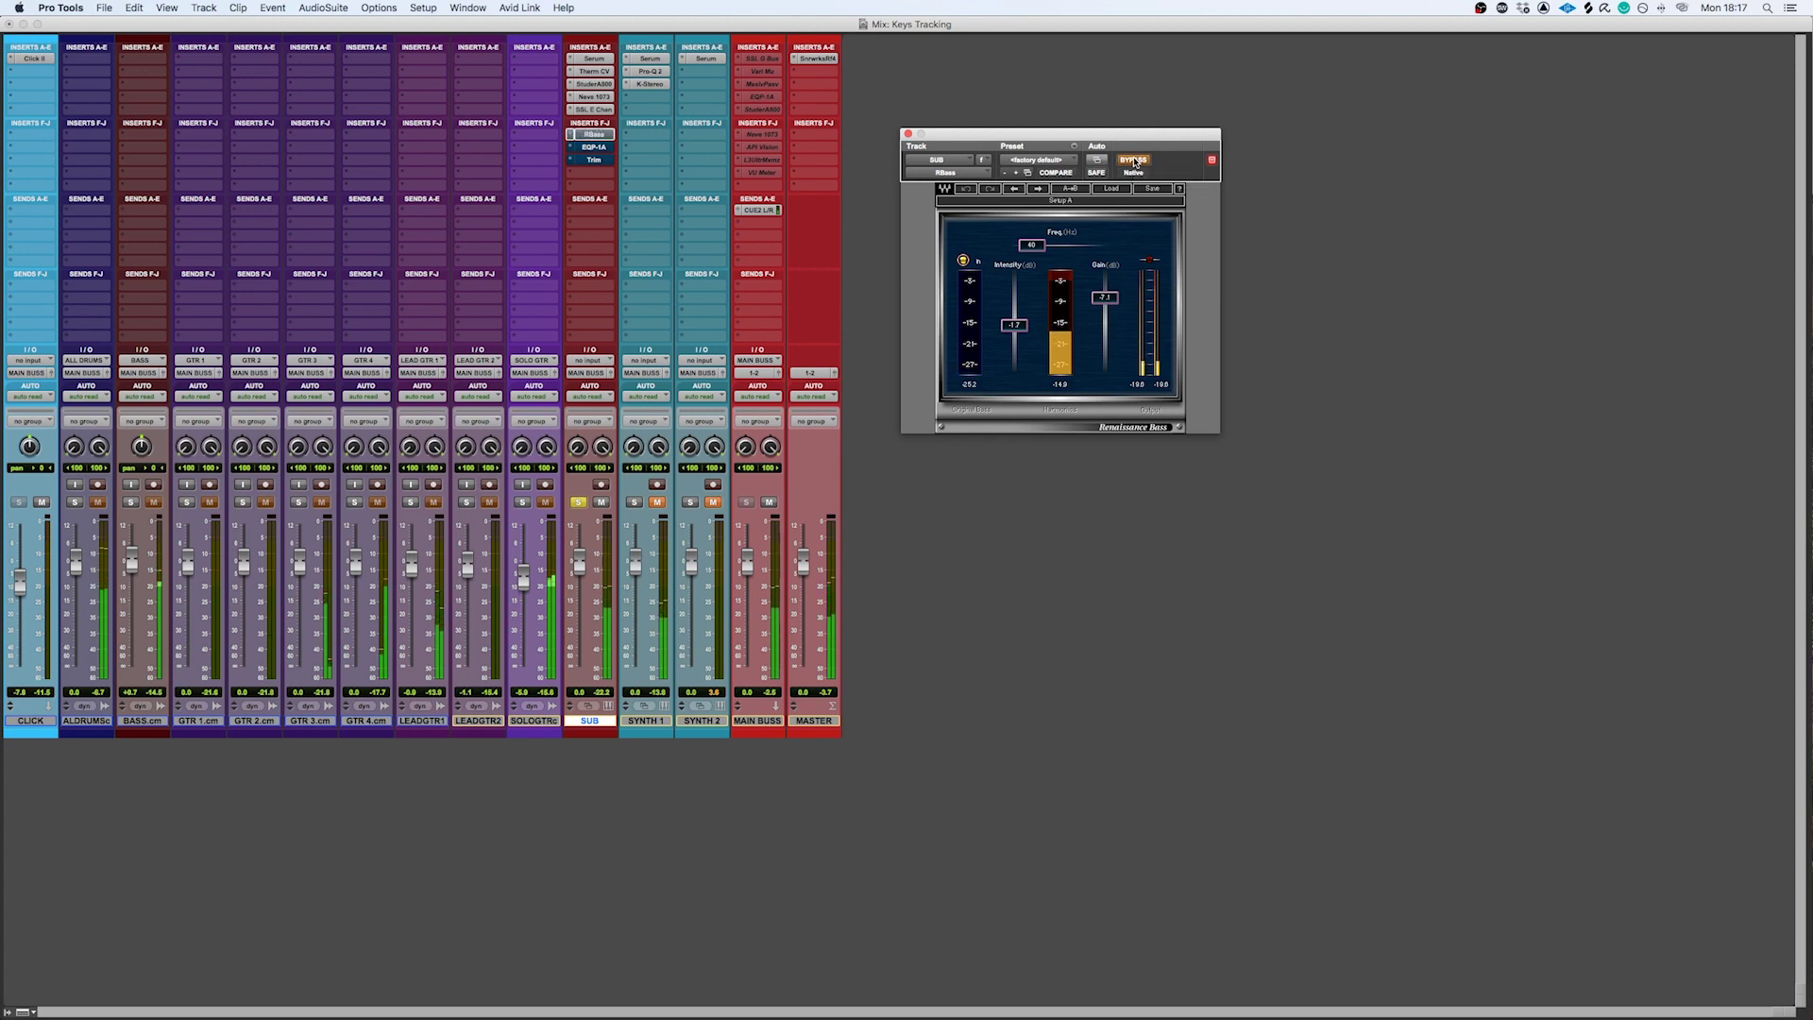
left_click(1135, 162)
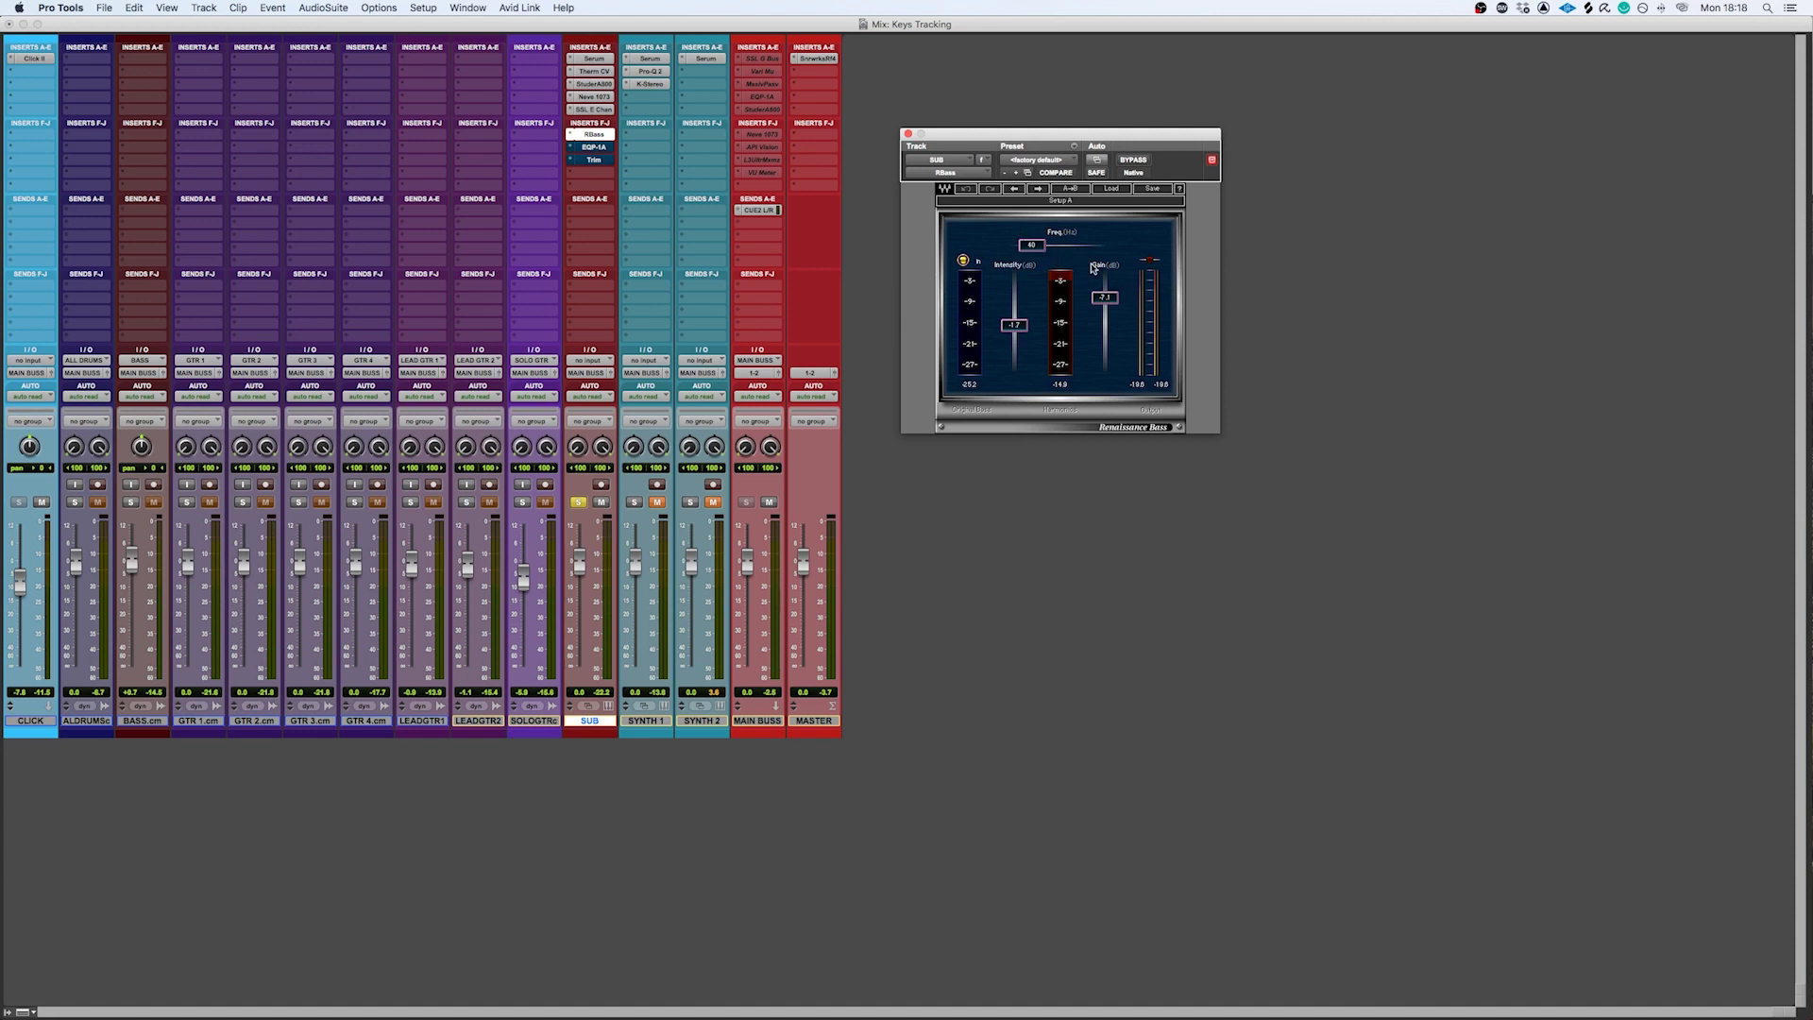
Open the Pultec EQP-1A insert on the SUB track, take it out of bypass and reposition its window beside the mixer.
left_click(607, 147)
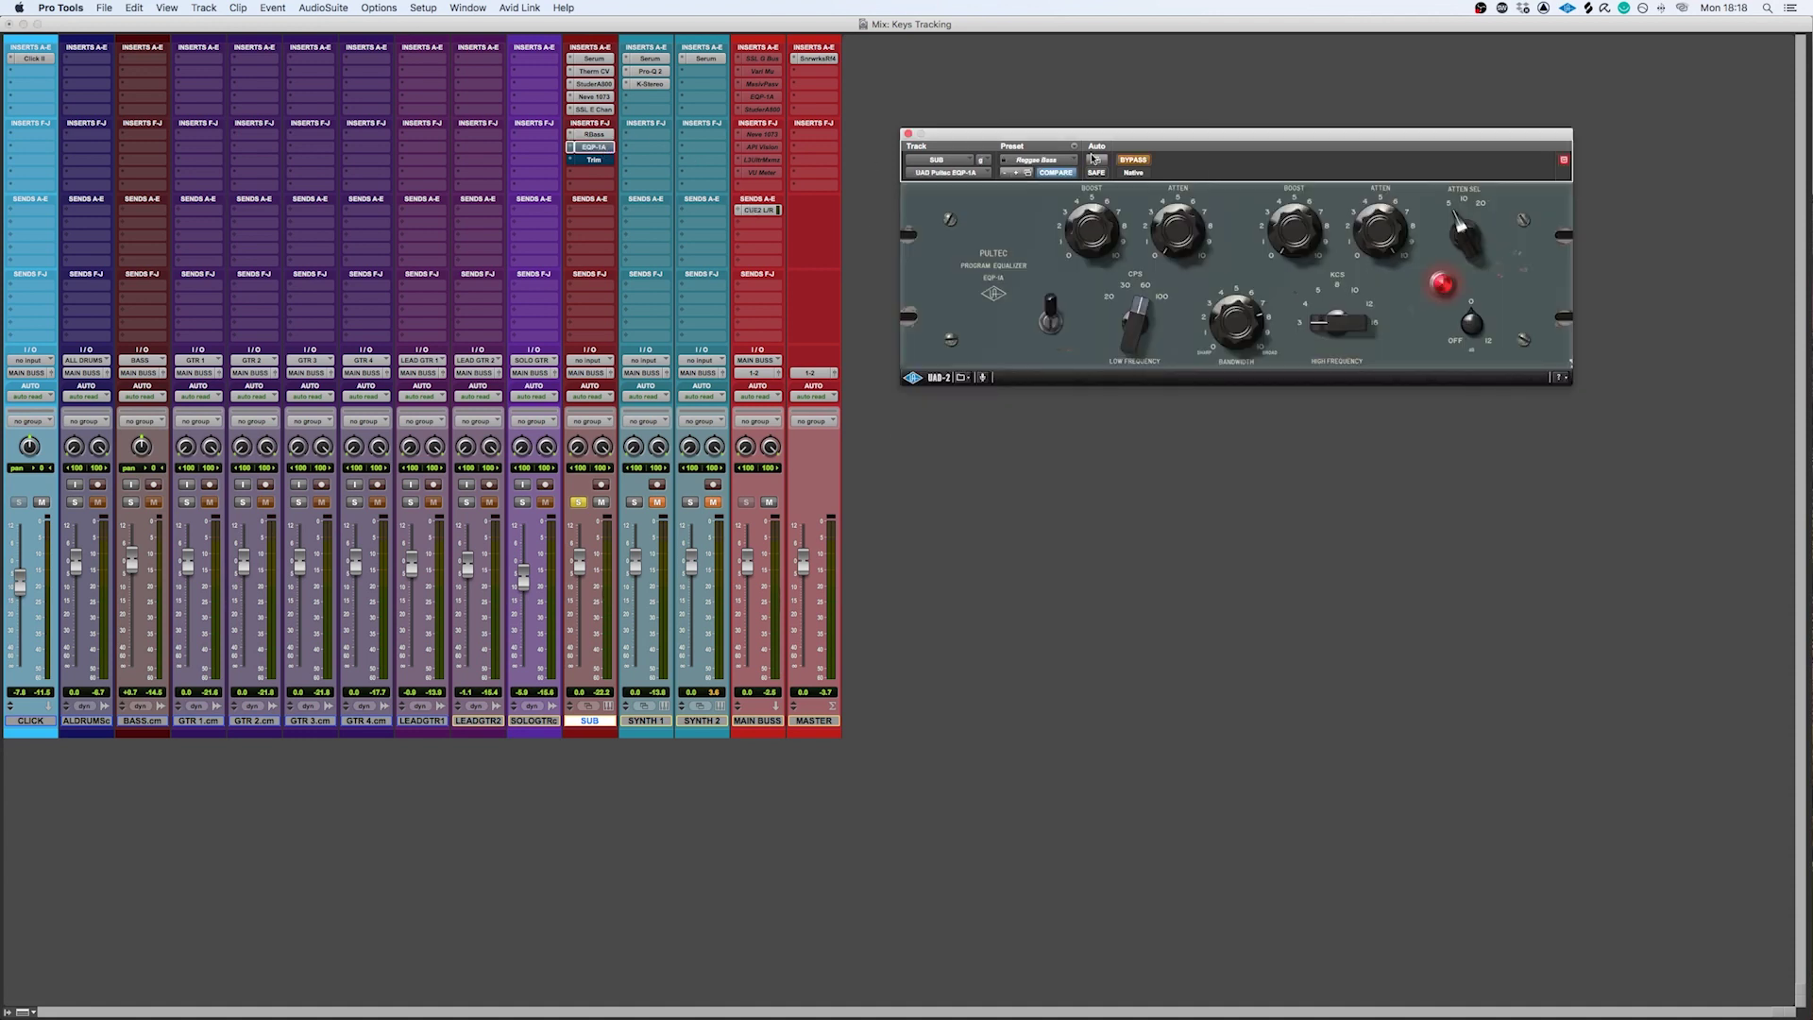
left_click(1134, 160)
left_click_drag(1073, 136, 1046, 152)
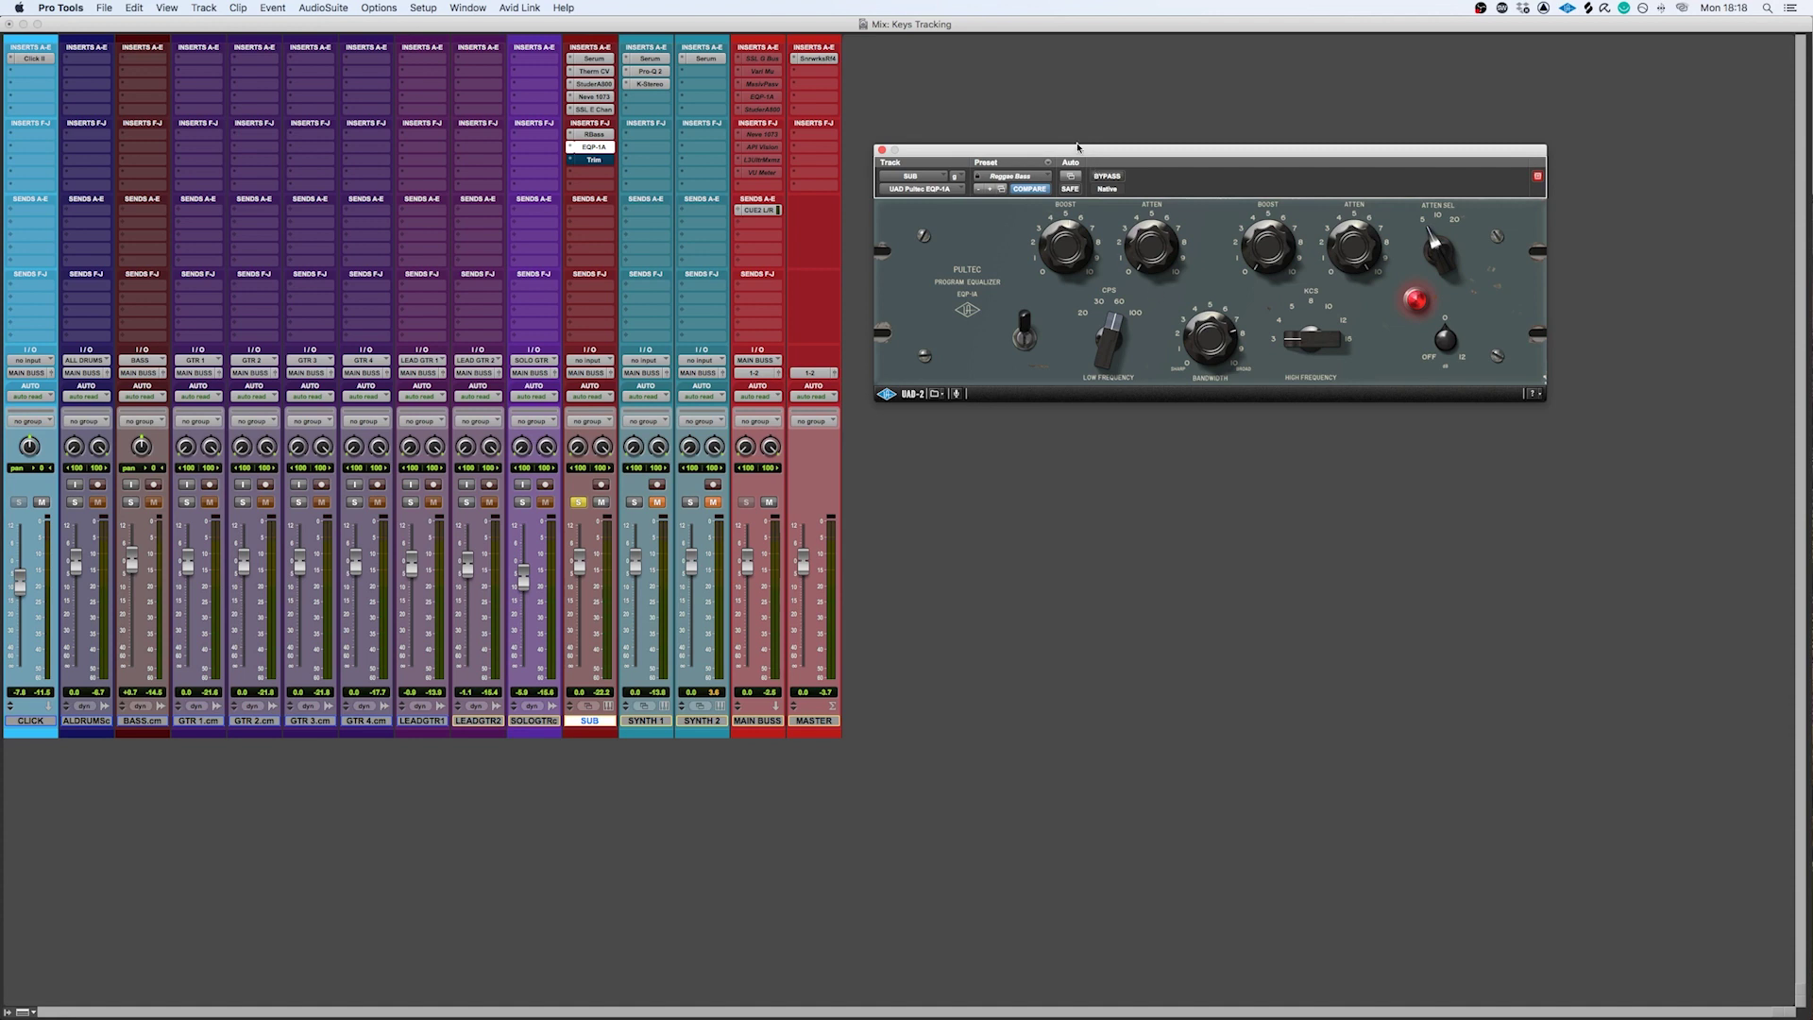
left_click_drag(1073, 151, 1040, 137)
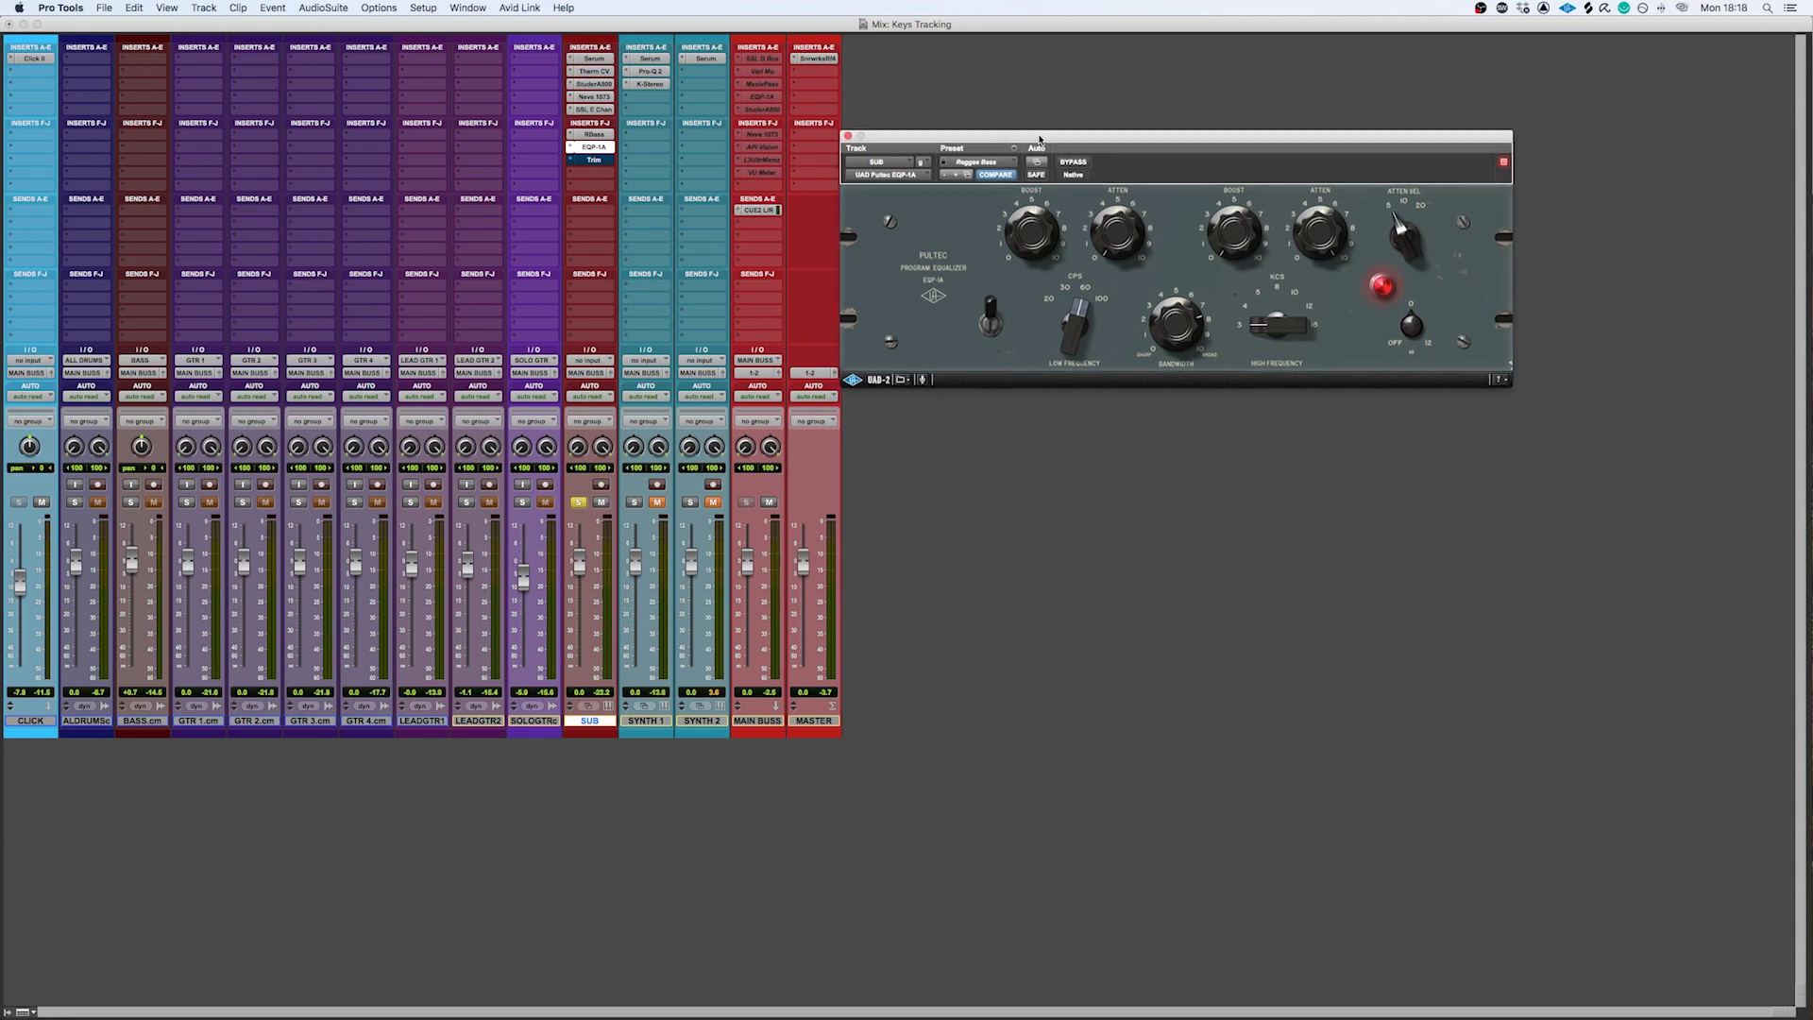
Look up the Reggae Bass preset in the EQP-1A's preset list, leaving the current preset selected.
left_click(999, 164)
mouse_move(999, 164)
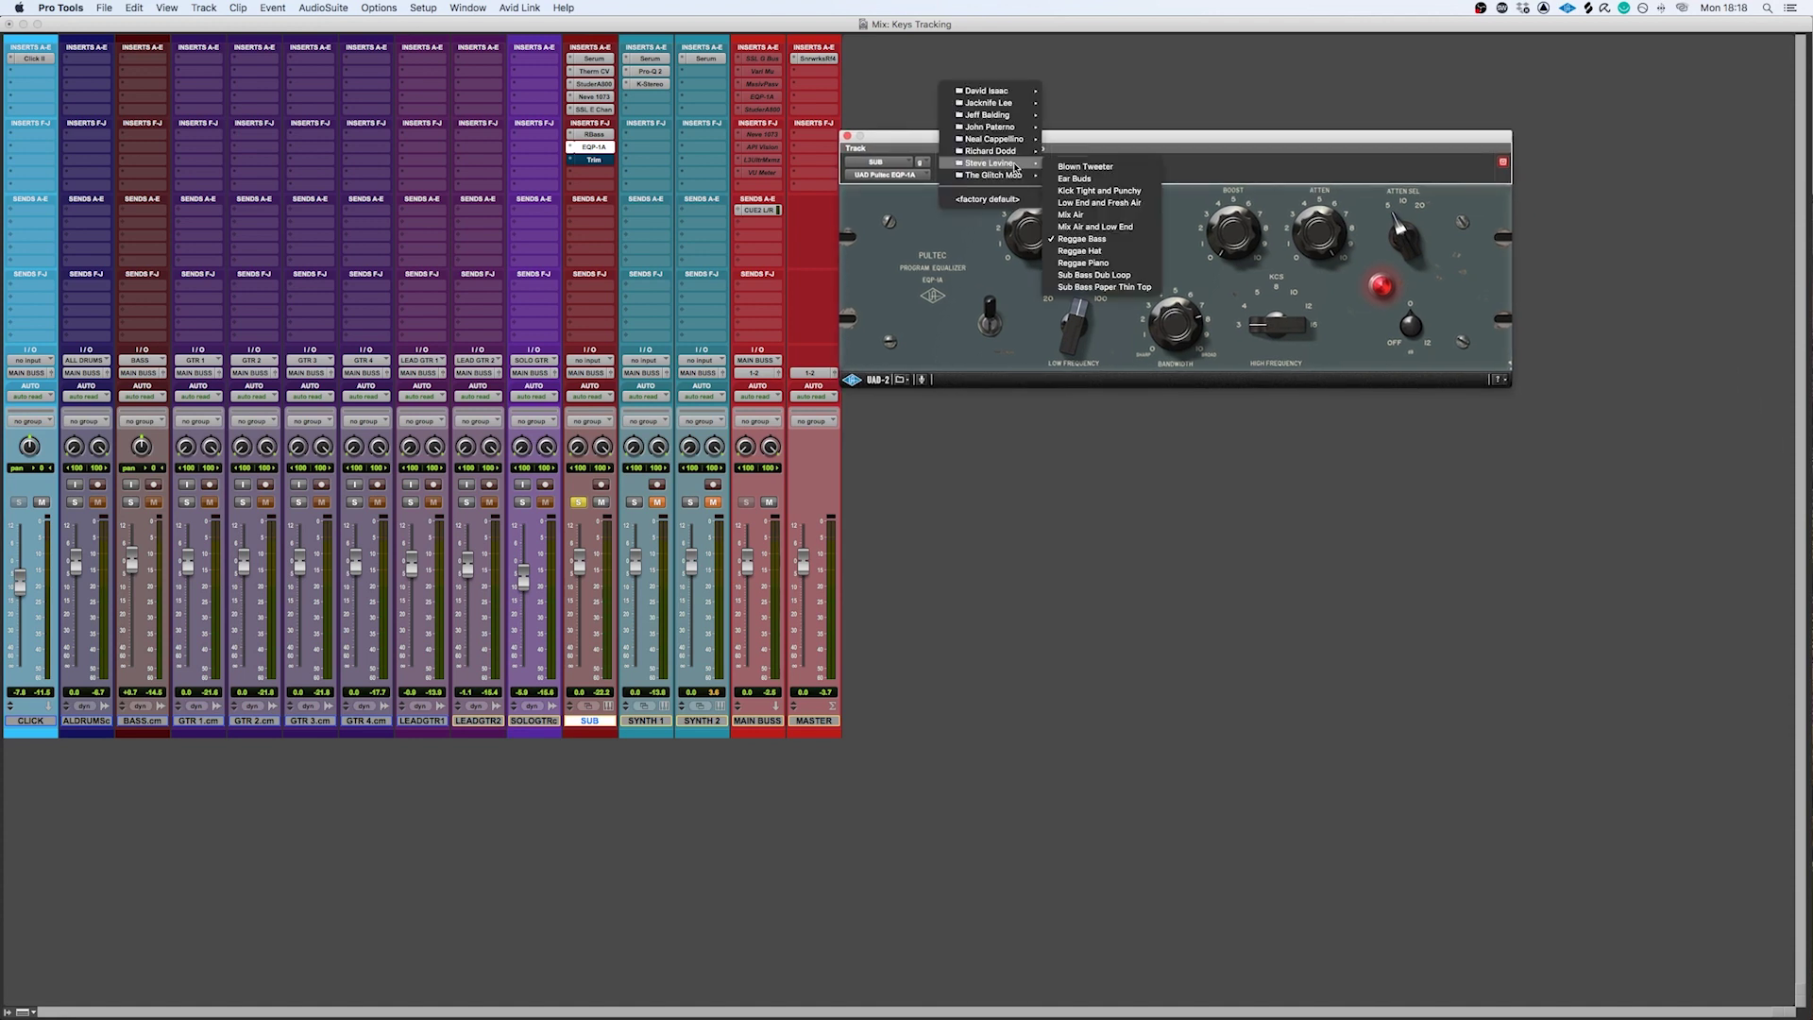
left_click(1156, 237)
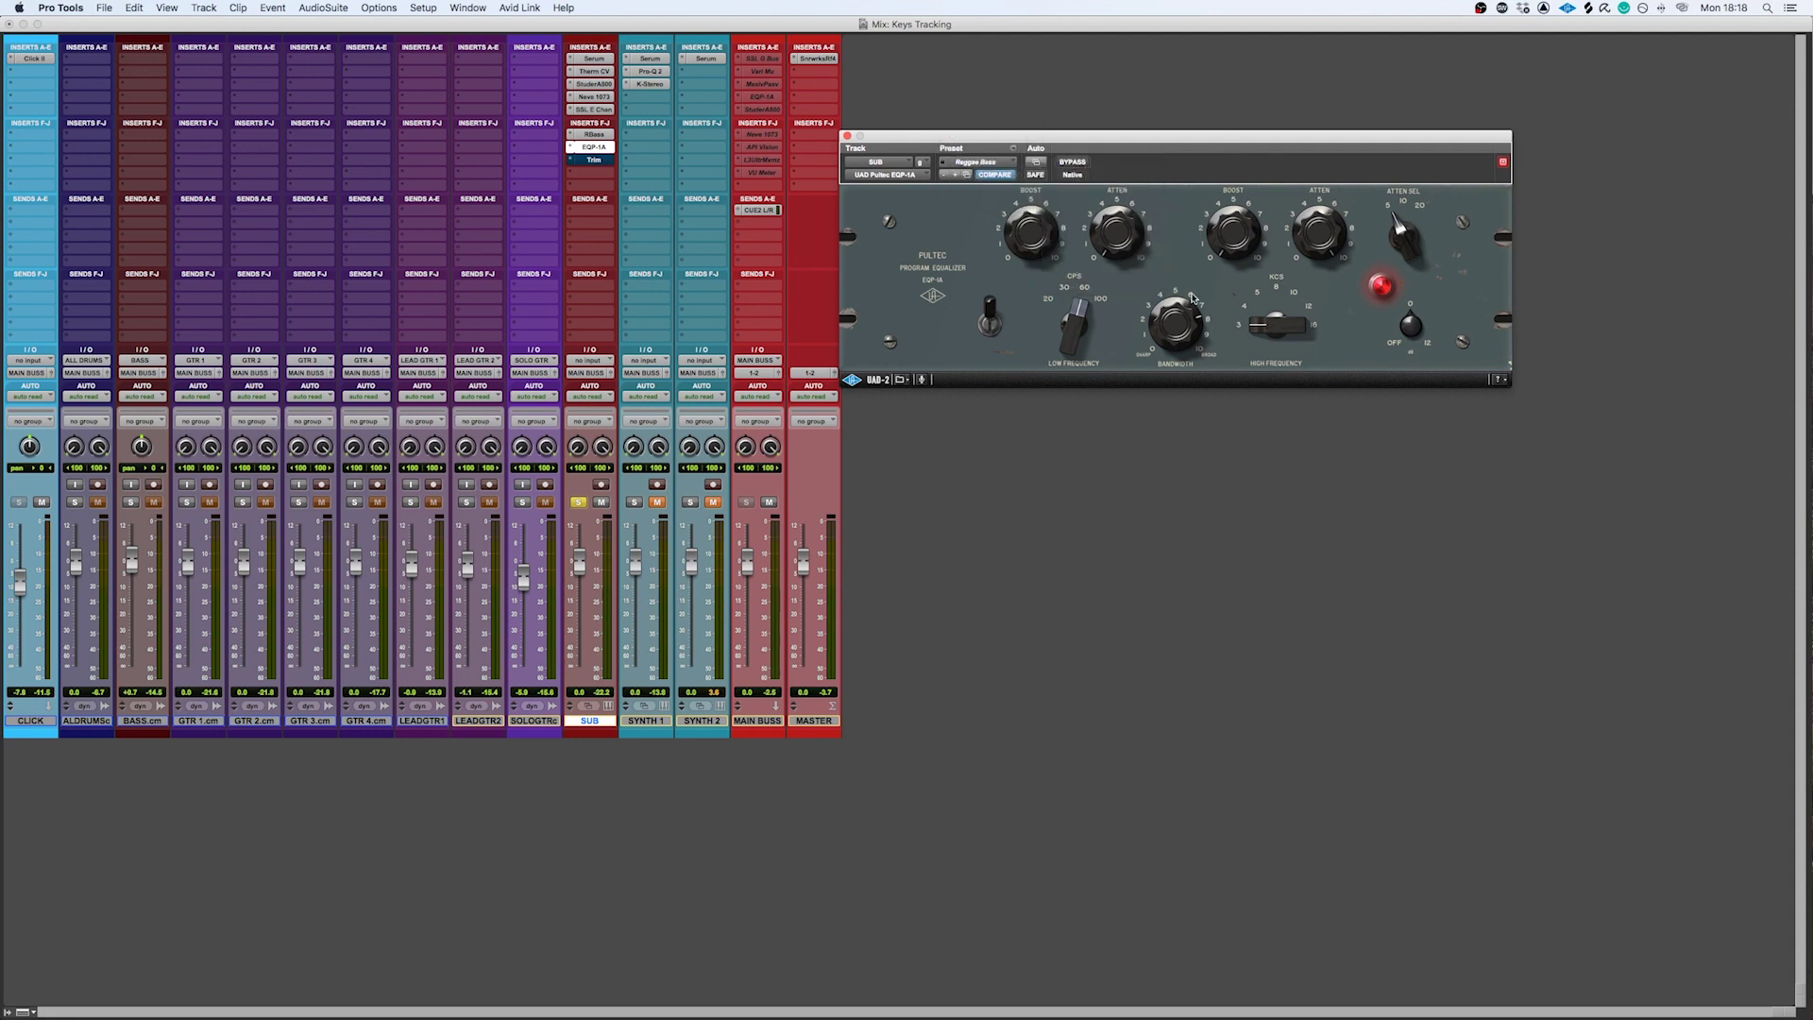
Compare the SUB track with and without the Pultec EQP-1A by toggling its bypass during playback, leaving the EQ active.
left_click(1077, 166)
left_click(1076, 166)
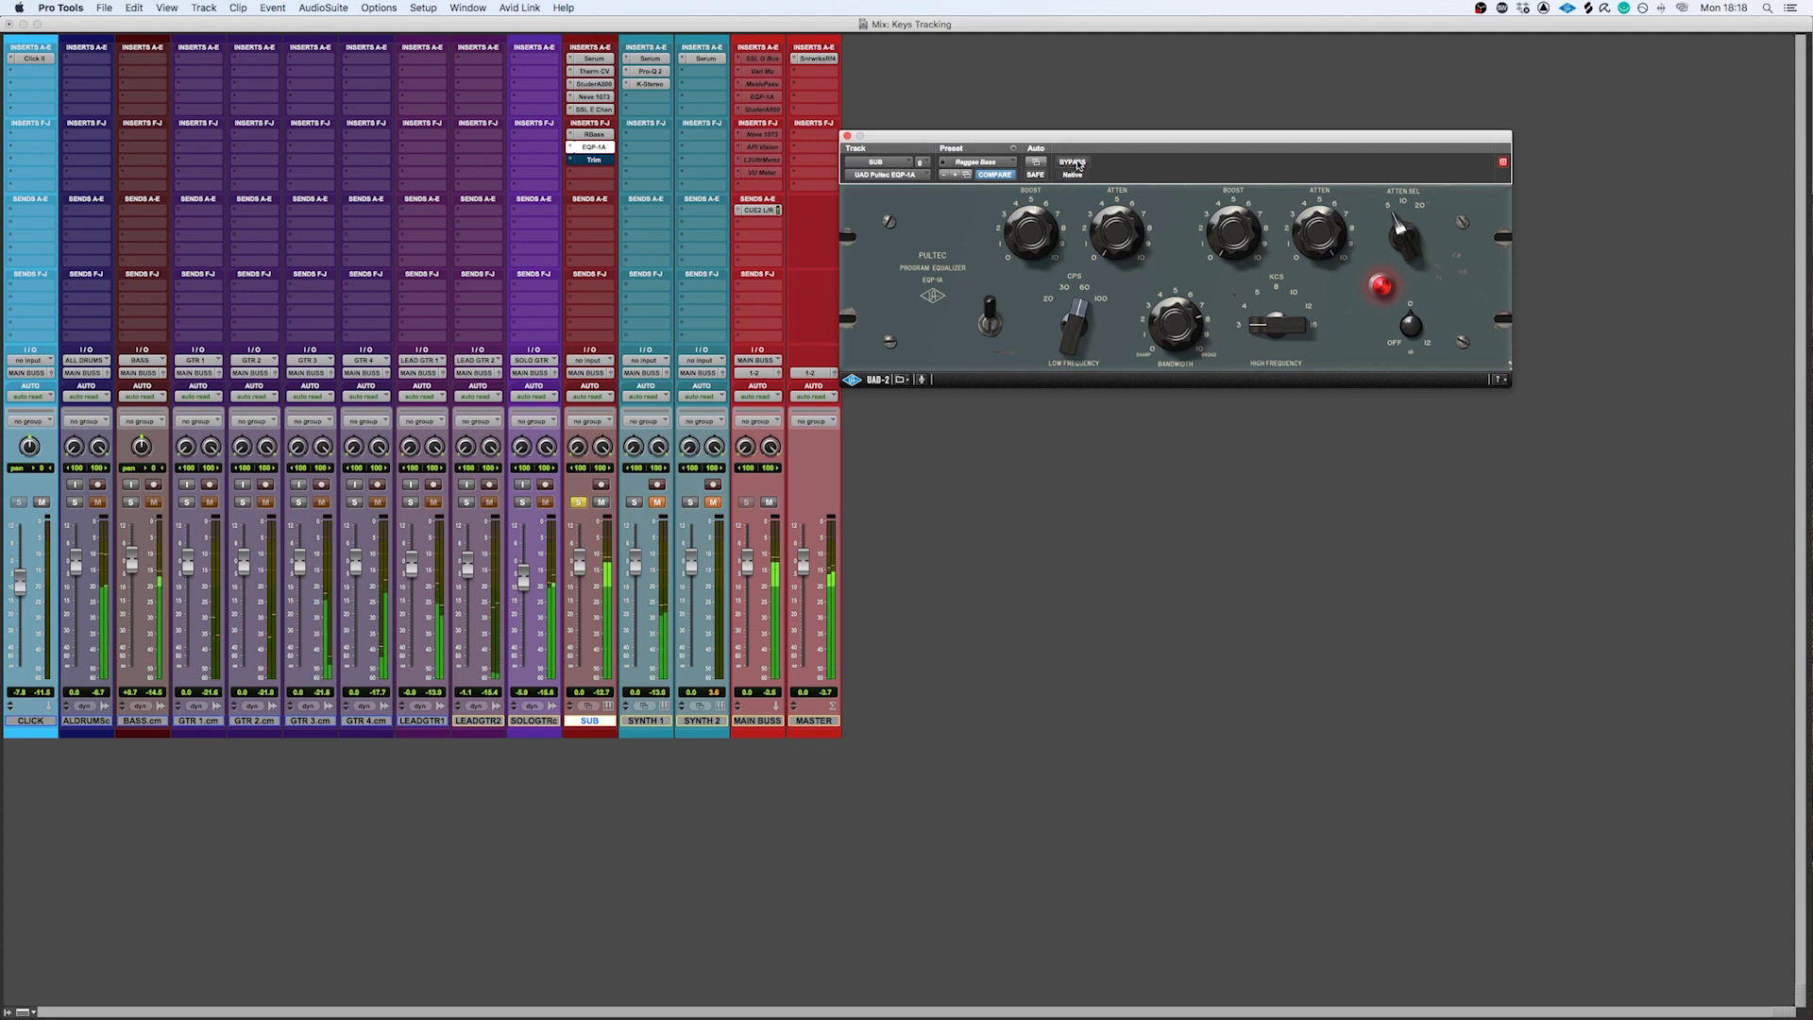
left_click(1077, 165)
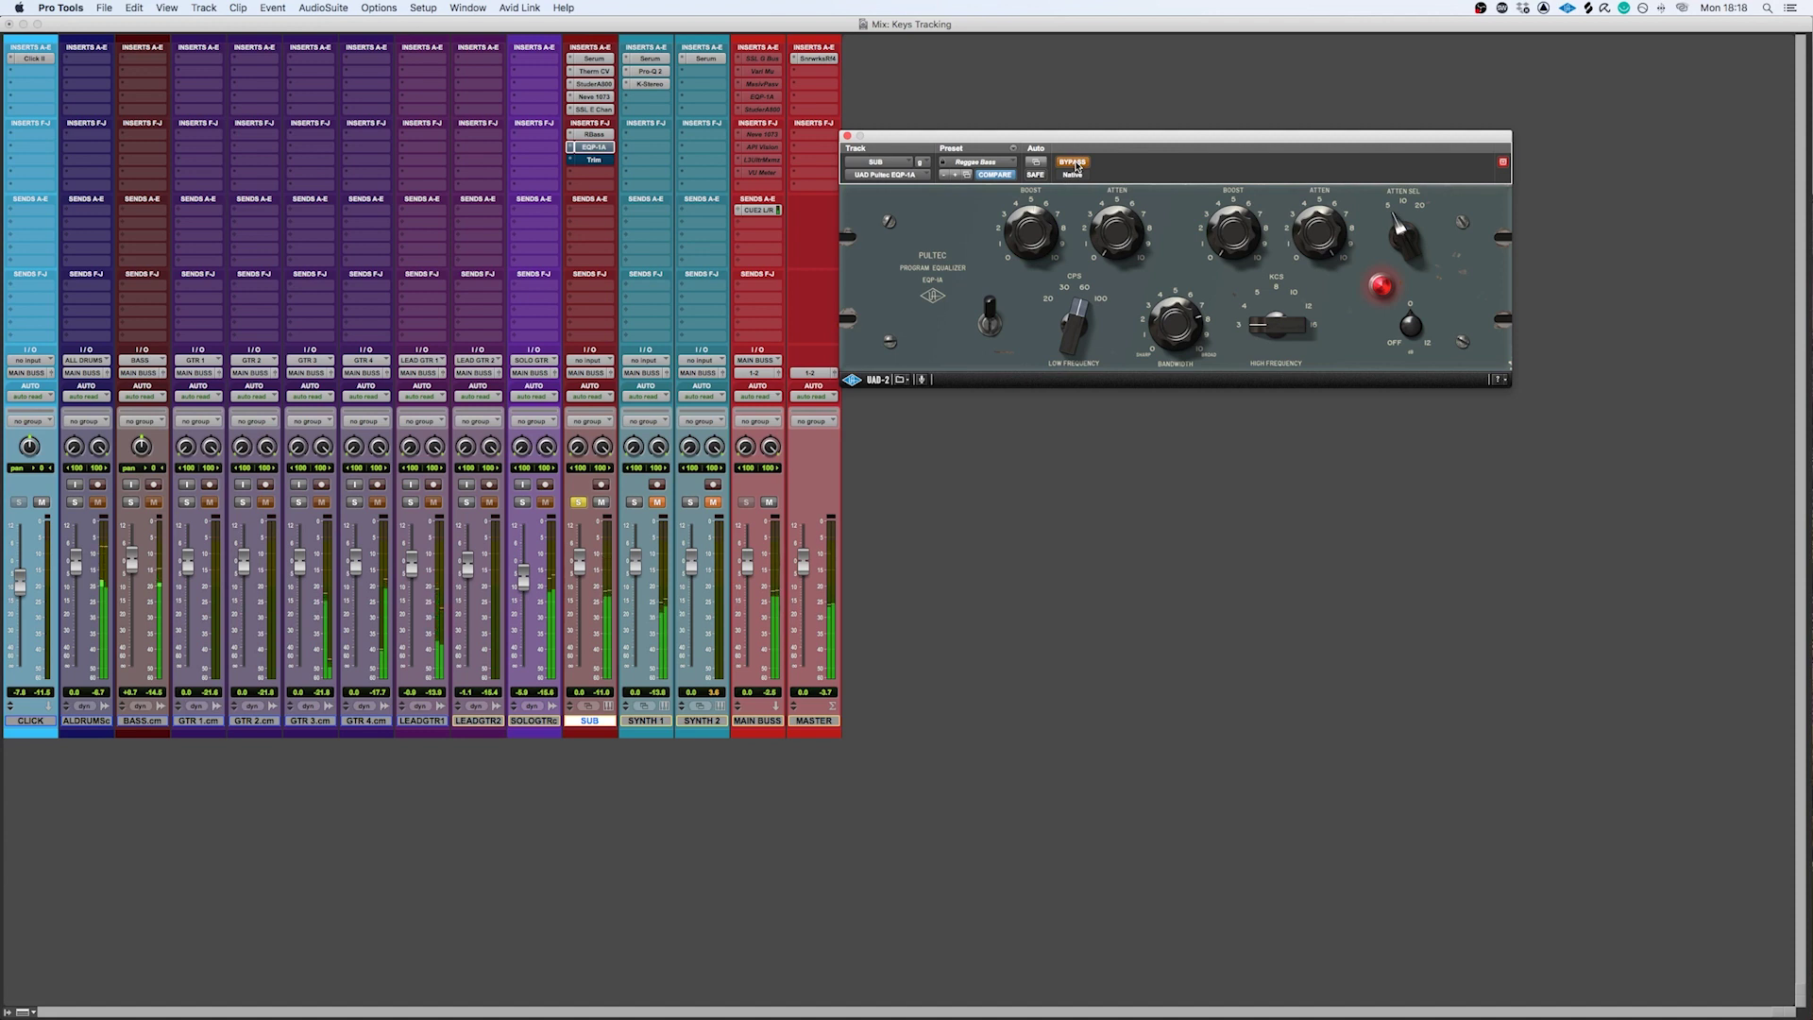
left_click(1077, 166)
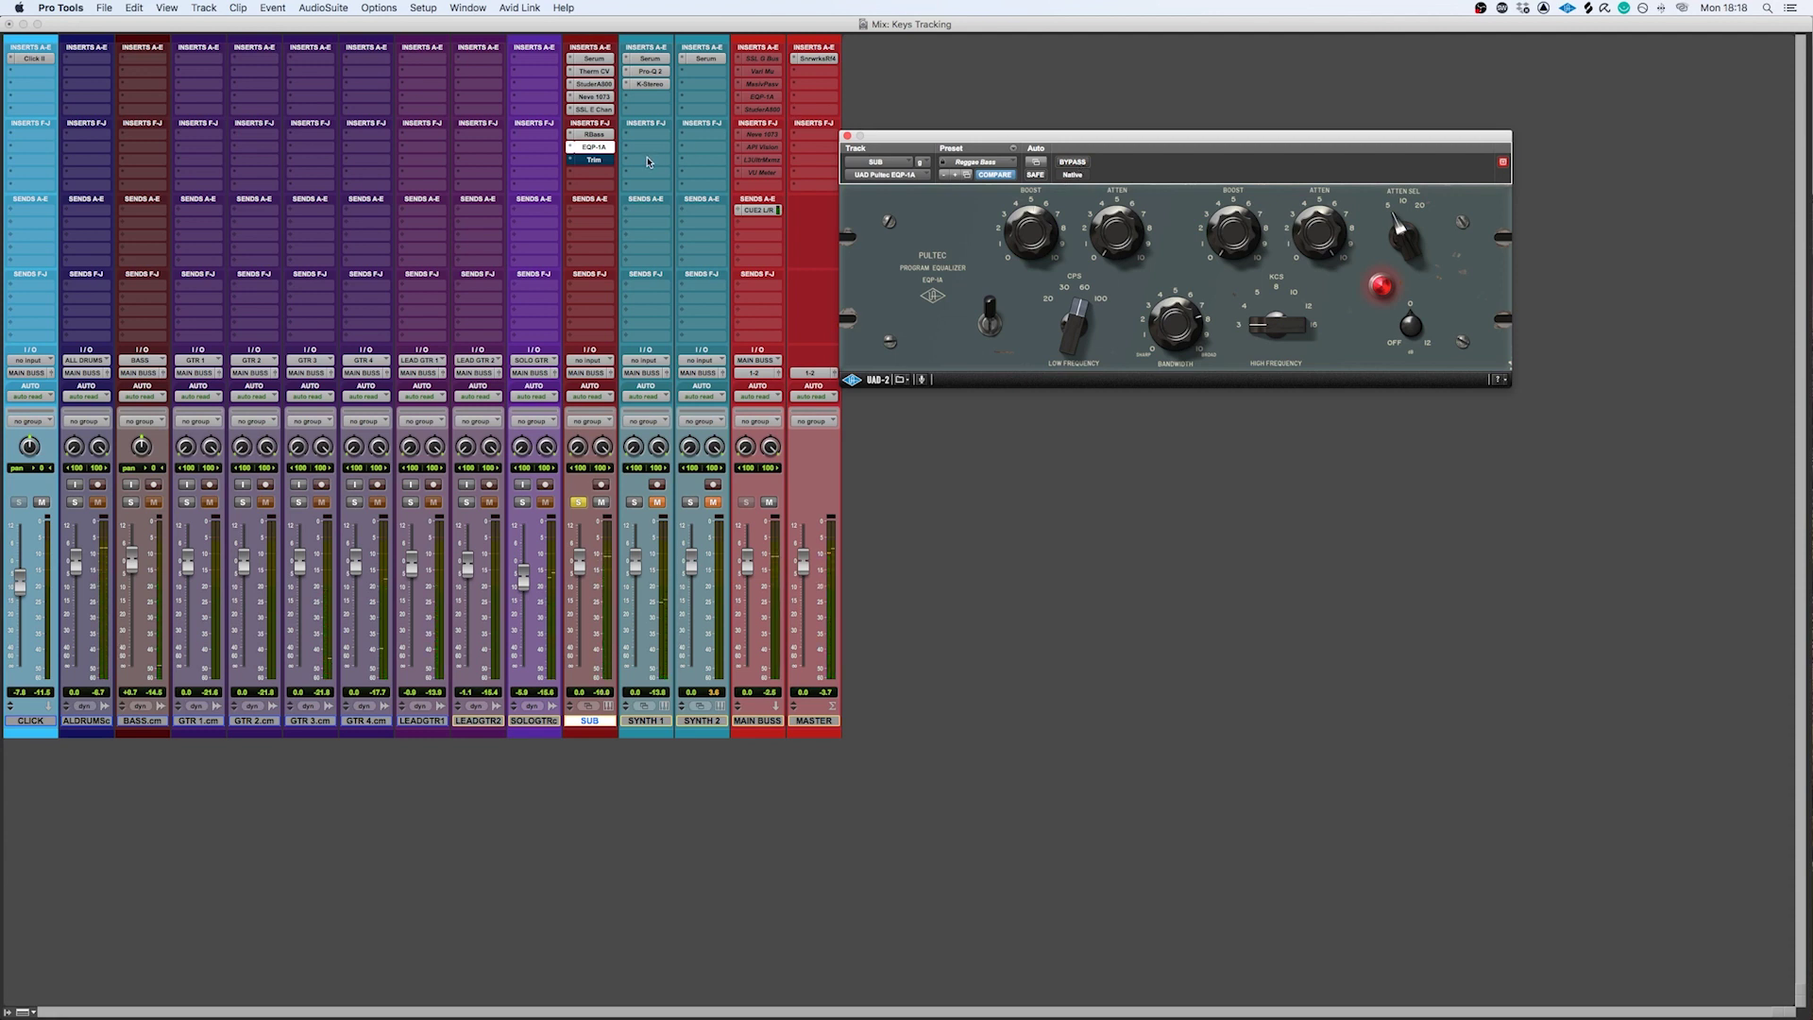
Open the Trim insert on the SUB track, take it out of bypass and close its window.
left_click(596, 160)
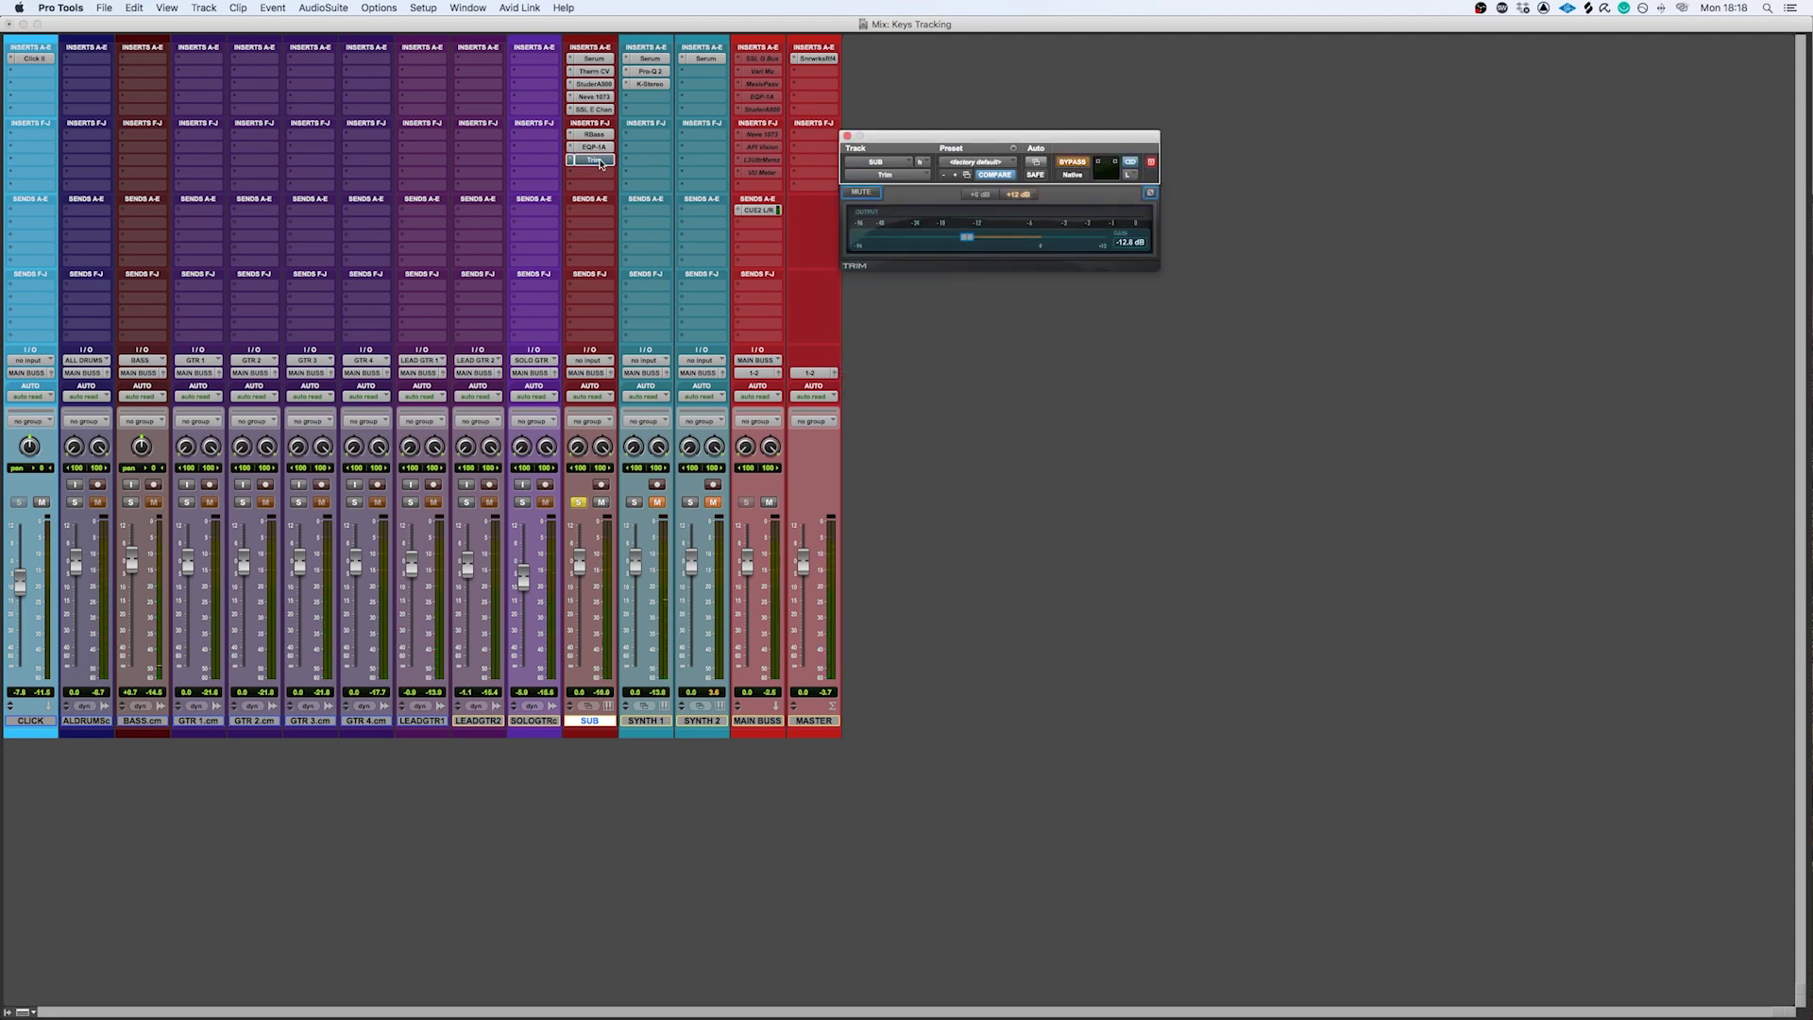
left_click(1079, 165)
left_click(847, 138)
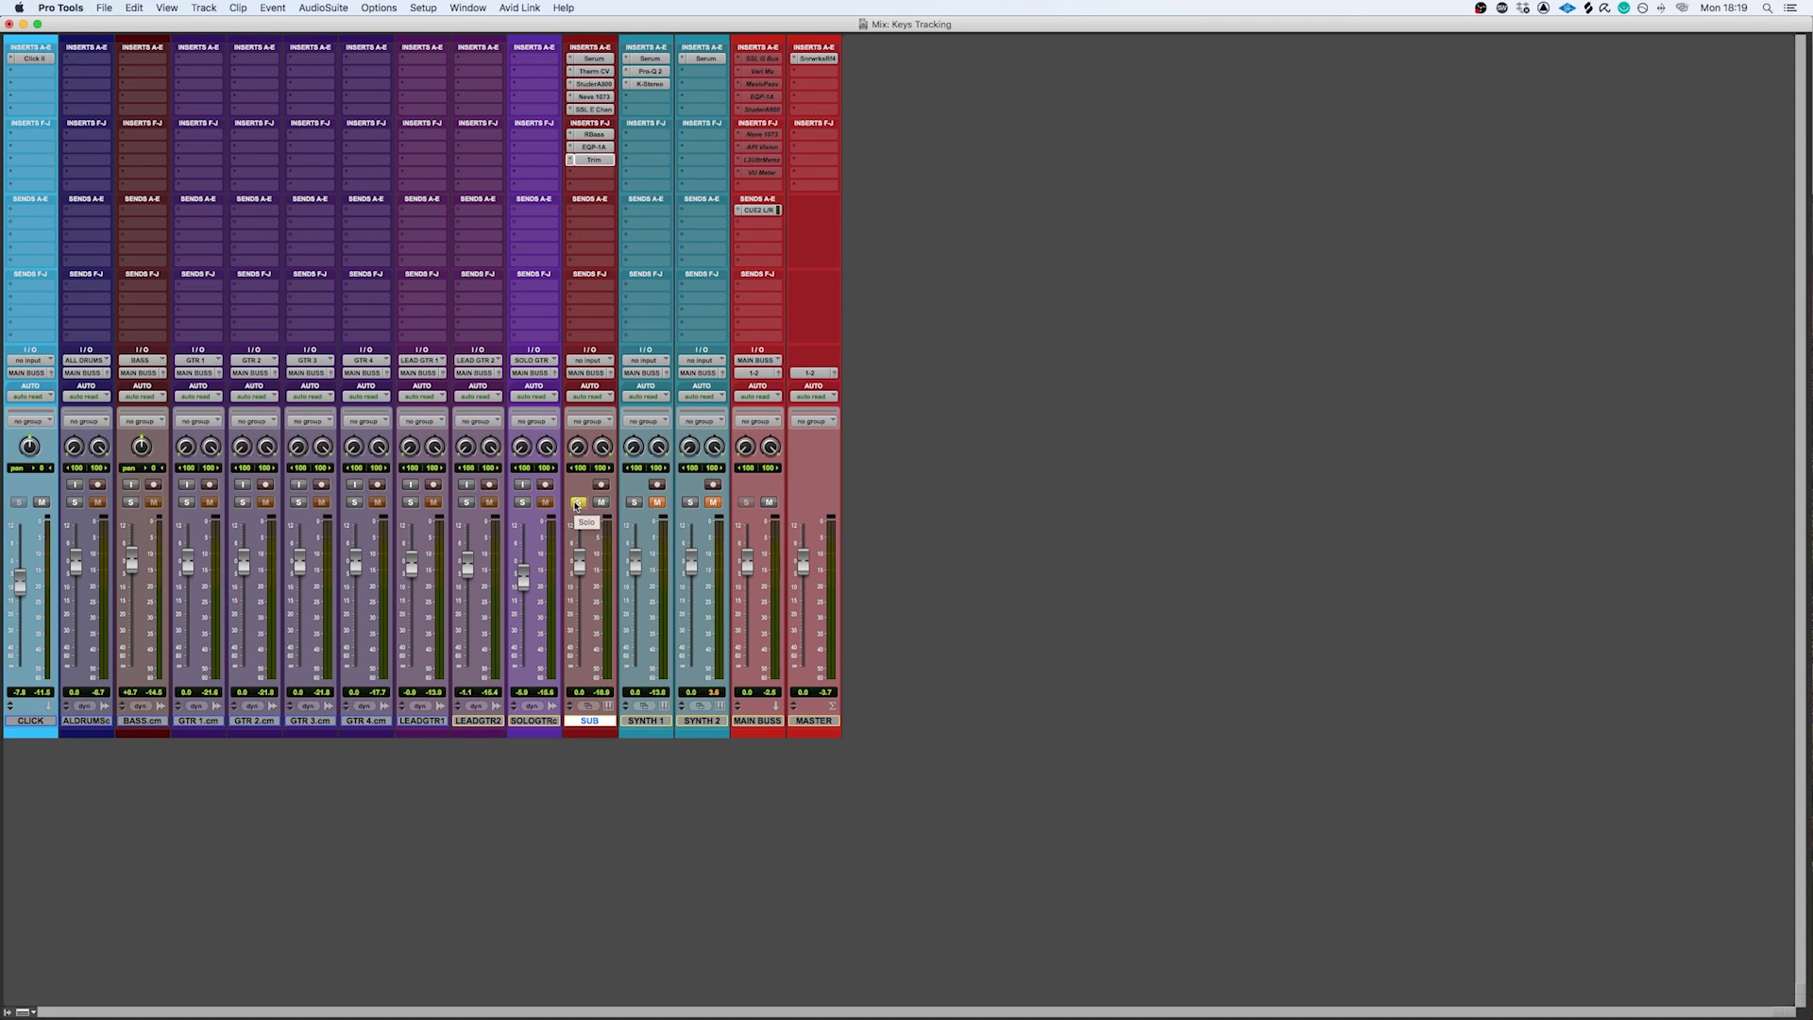
Unsolo the SUB track and toggle its mute repeatedly during playback to compare the full mix with and without it.
left_click(576, 503)
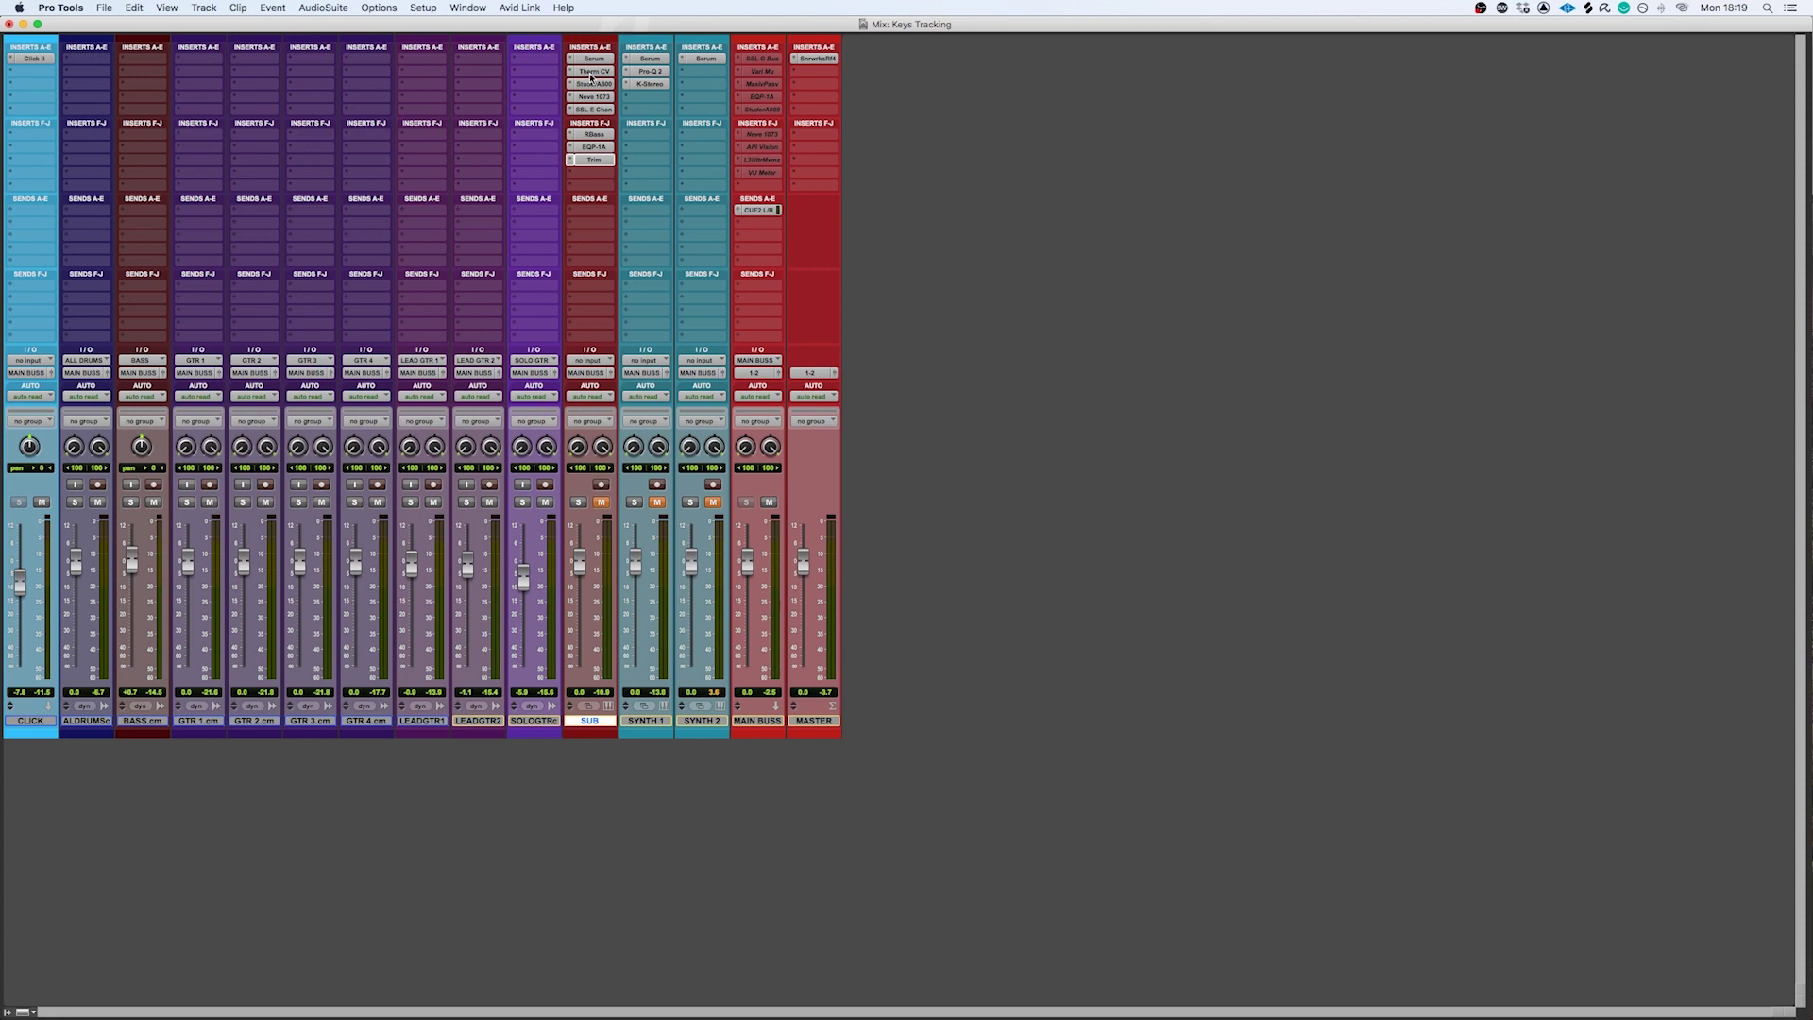
left_click(603, 502)
left_click(601, 502)
left_click(602, 503)
left_click(601, 503)
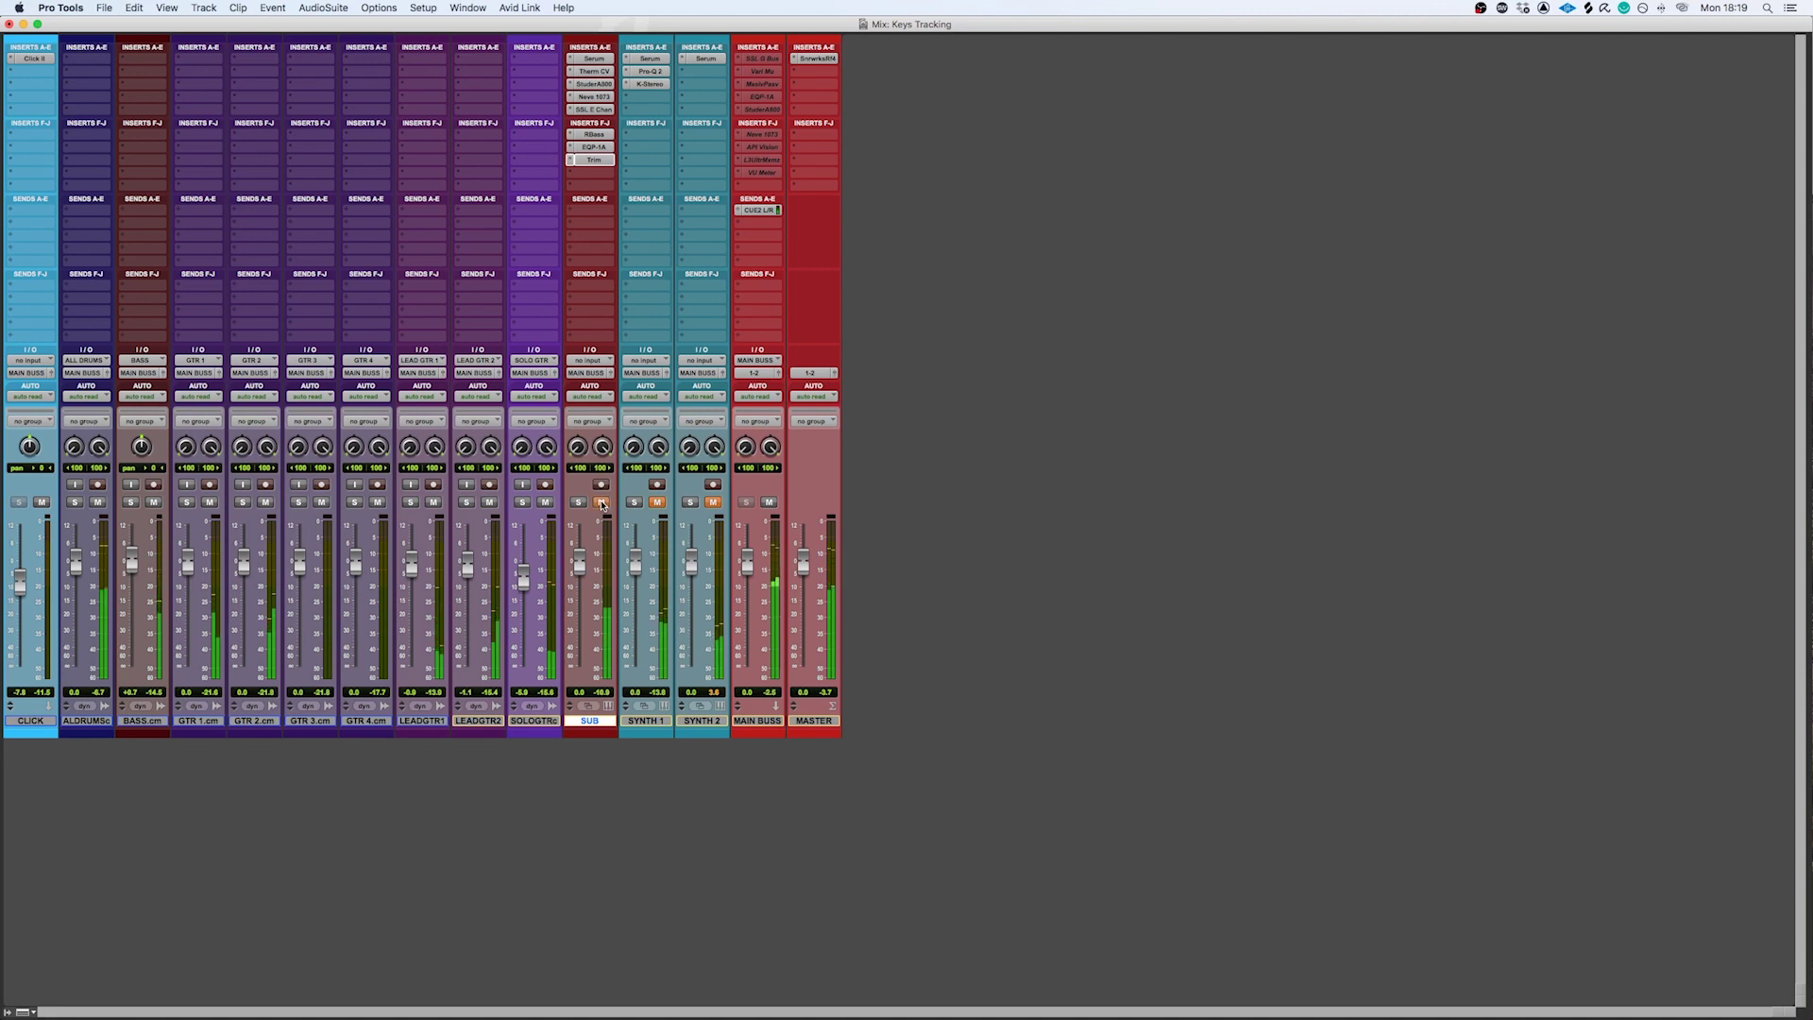
left_click(601, 502)
left_click(603, 503)
left_click(602, 502)
left_click(602, 502)
left_click(602, 502)
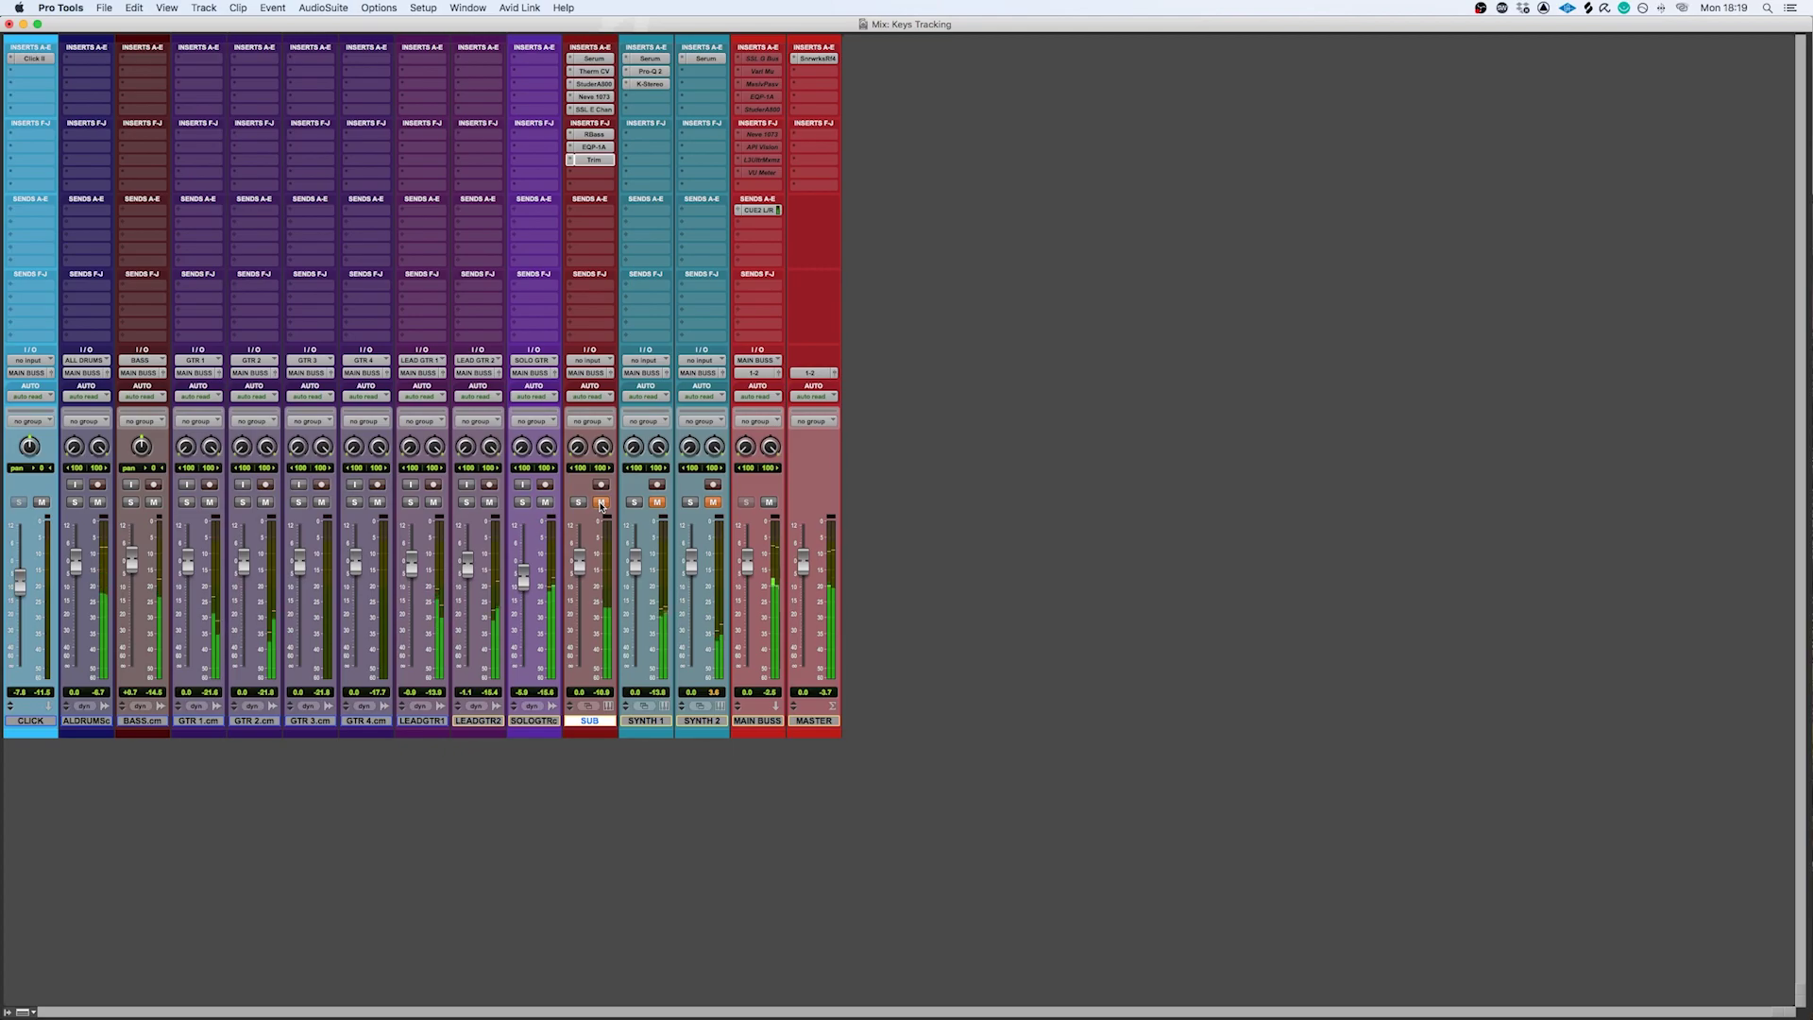